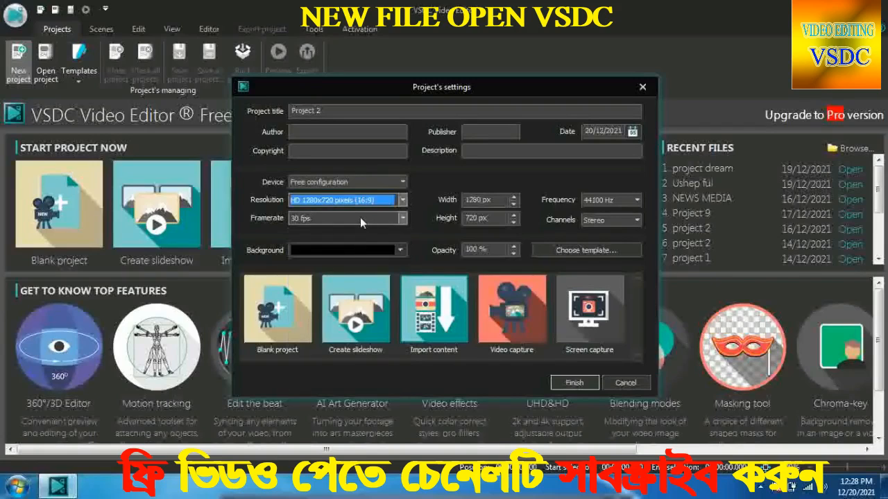
Examine the framerate, background colour, frequency and audio channel options in the new project's settings
click(360, 217)
click(360, 217)
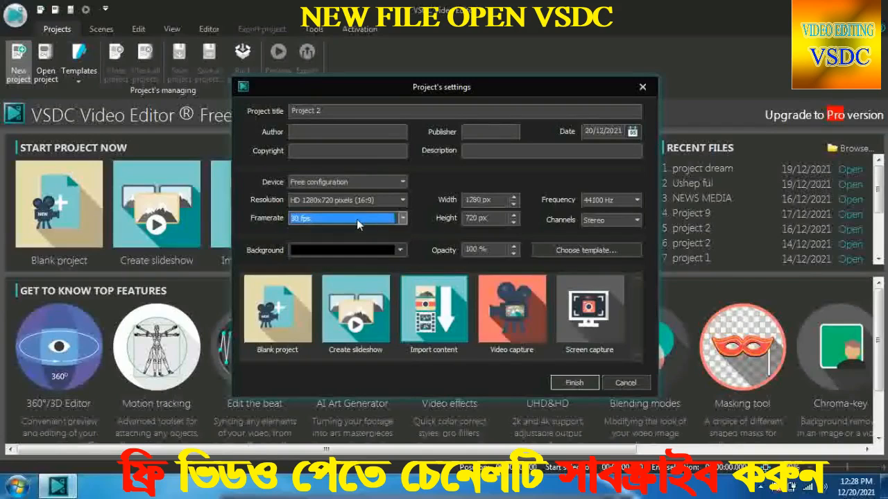
click(365, 253)
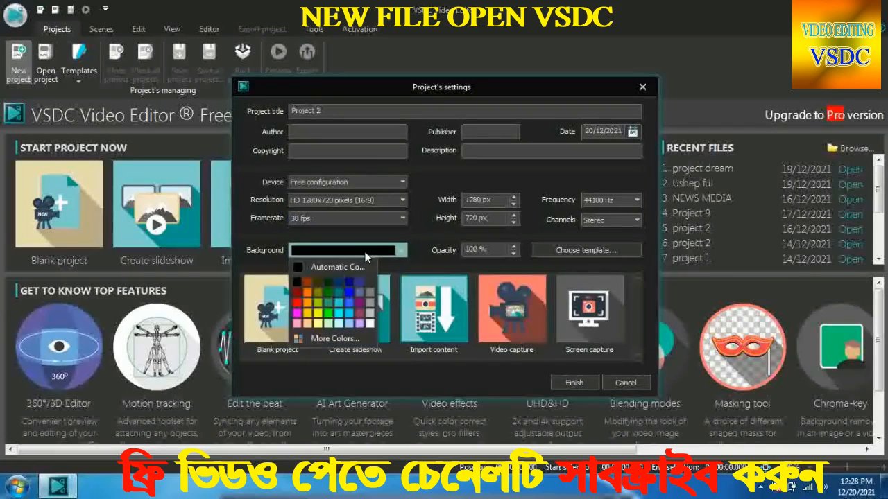
click(366, 257)
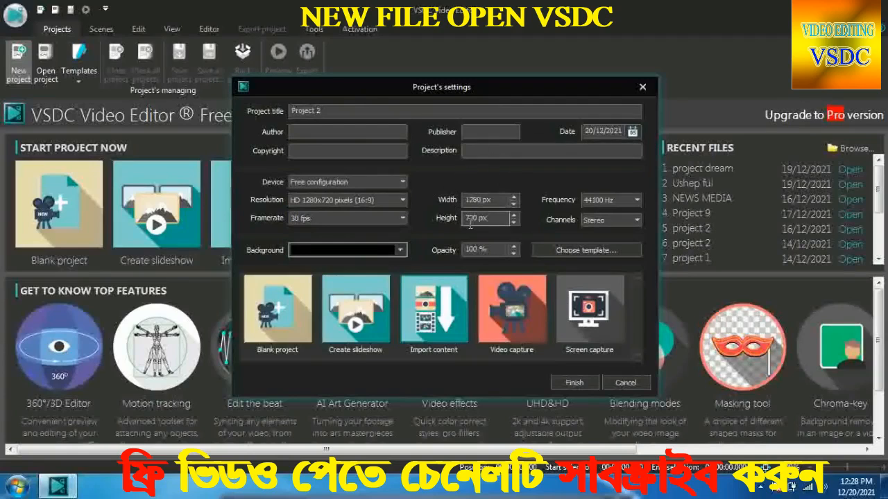
click(628, 198)
click(613, 217)
click(612, 218)
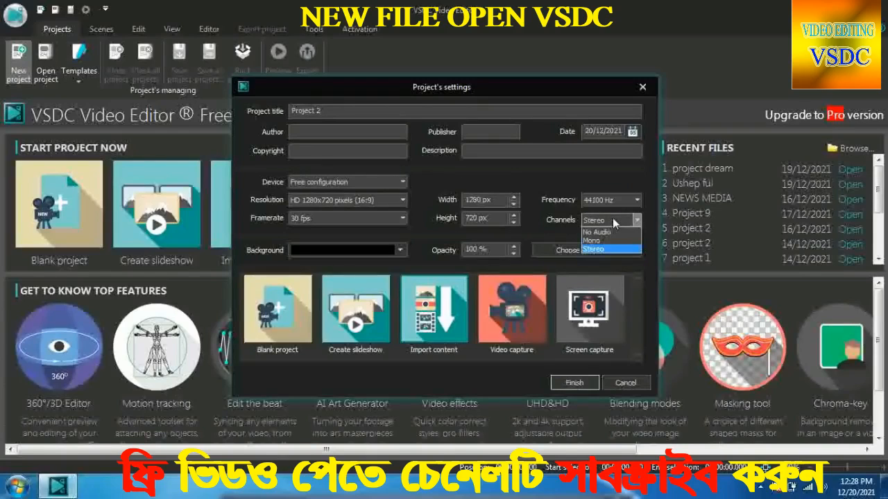
click(612, 218)
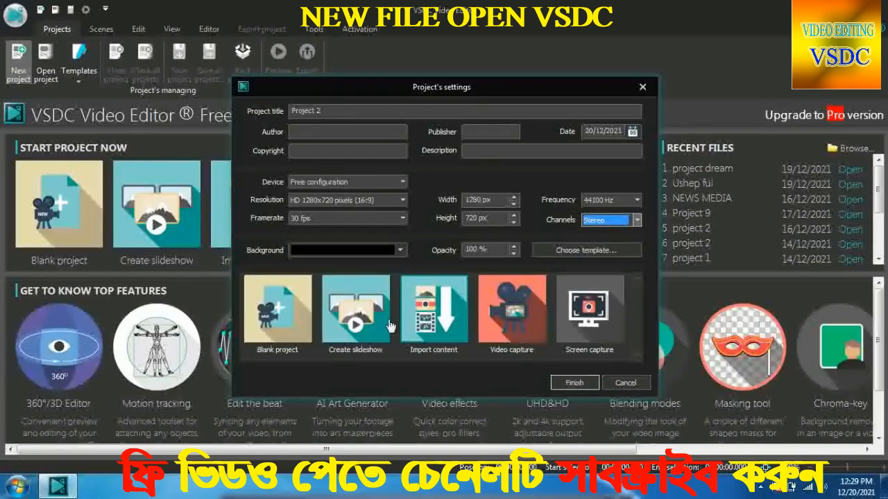
Start Project 2 as a slideshow at 1280x720, 30 fps, and open the file selection for its media
click(575, 383)
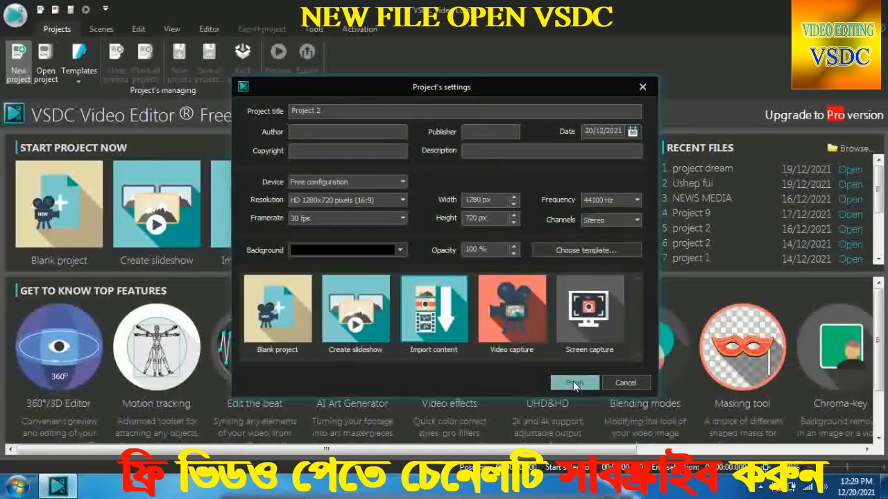
key(Escape)
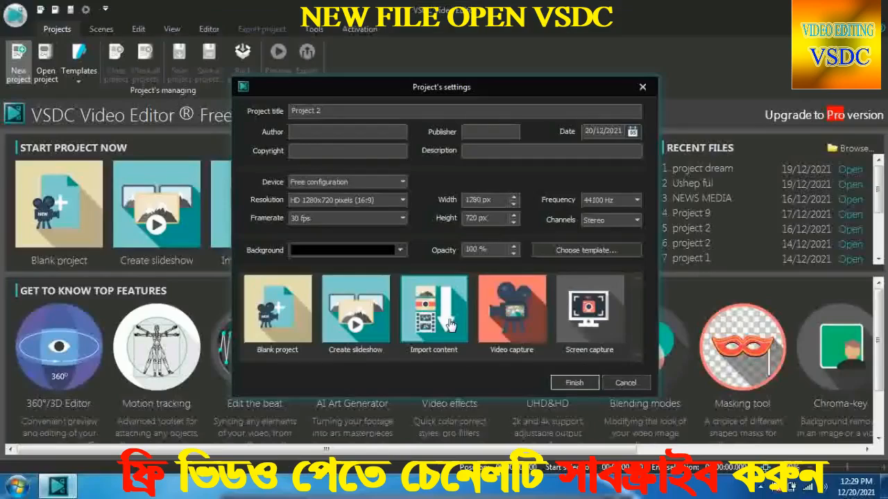
click(574, 383)
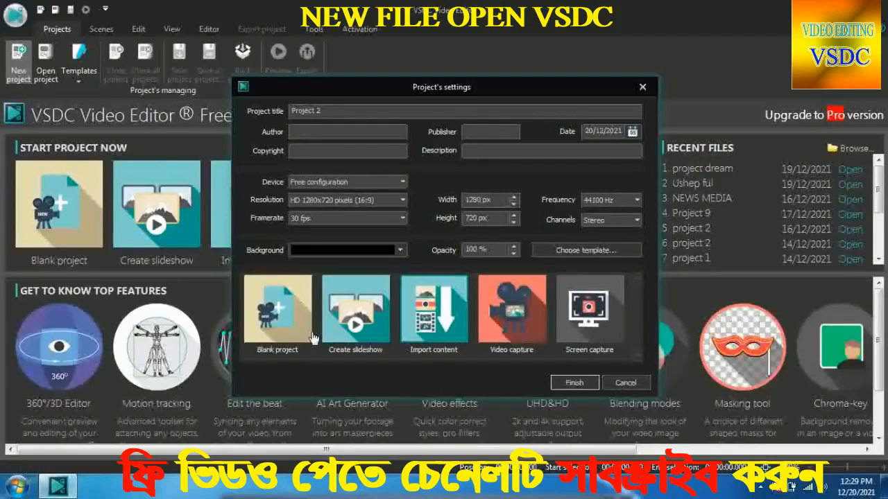
click(357, 324)
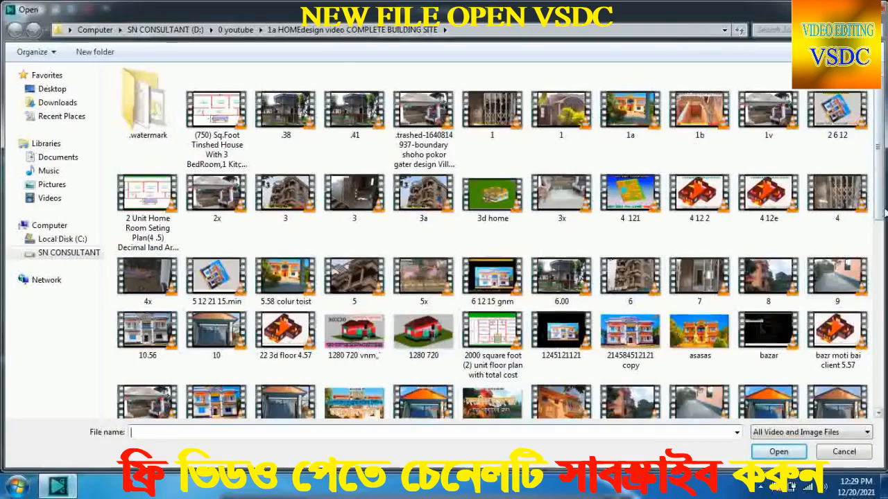
Add the video "youtube song soho animation" to the file sequence and apply the wizard's settings
drag(877, 212, 875, 352)
click(768, 228)
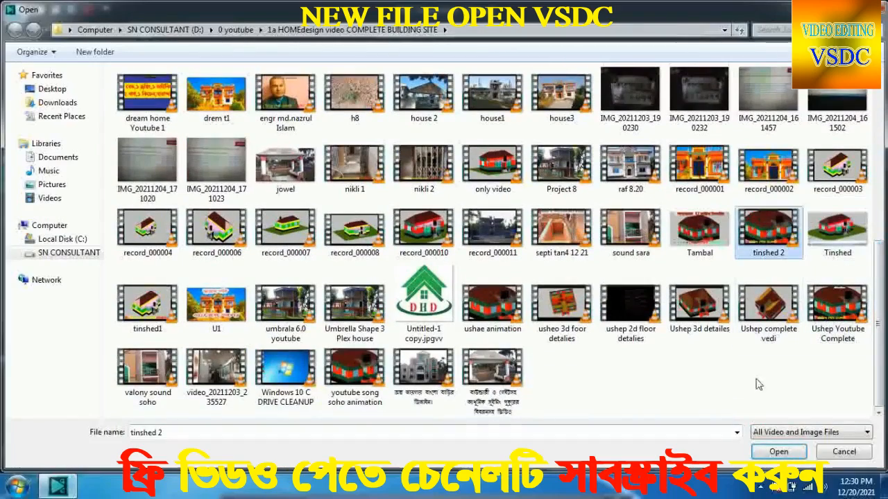
click(489, 308)
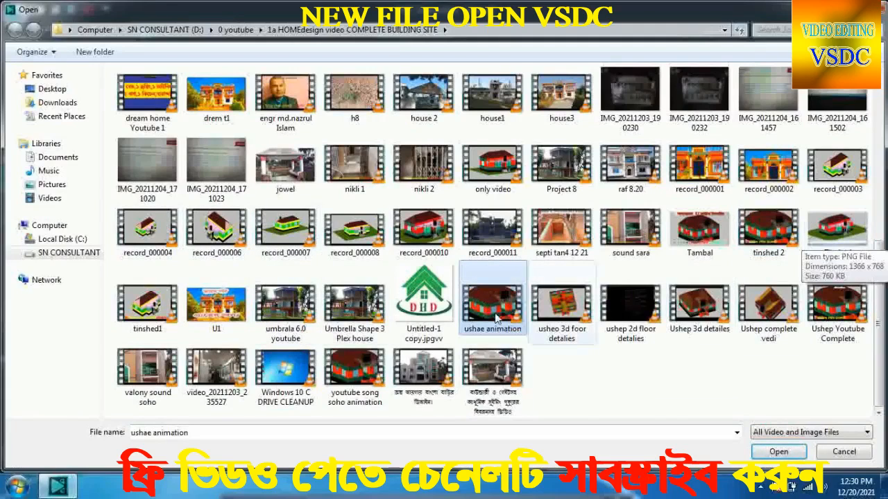
scroll(446, 340, up, 3)
scroll(430, 354, down, 3)
double_click(355, 372)
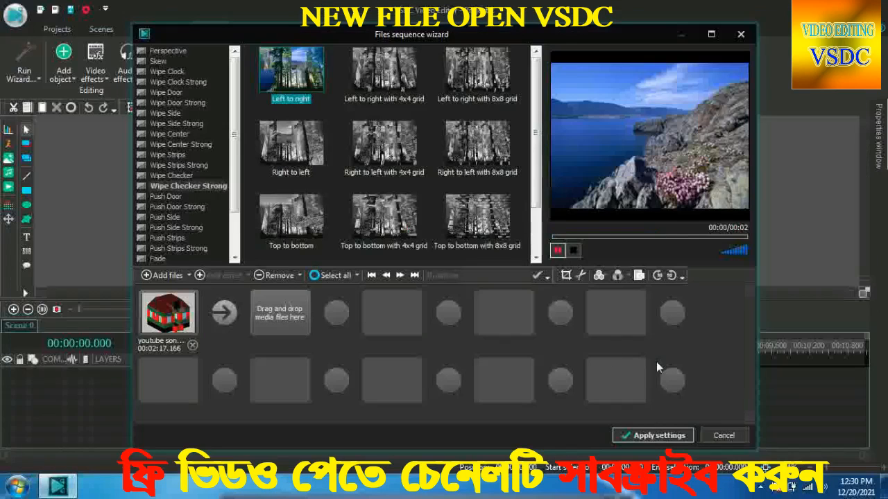
click(653, 435)
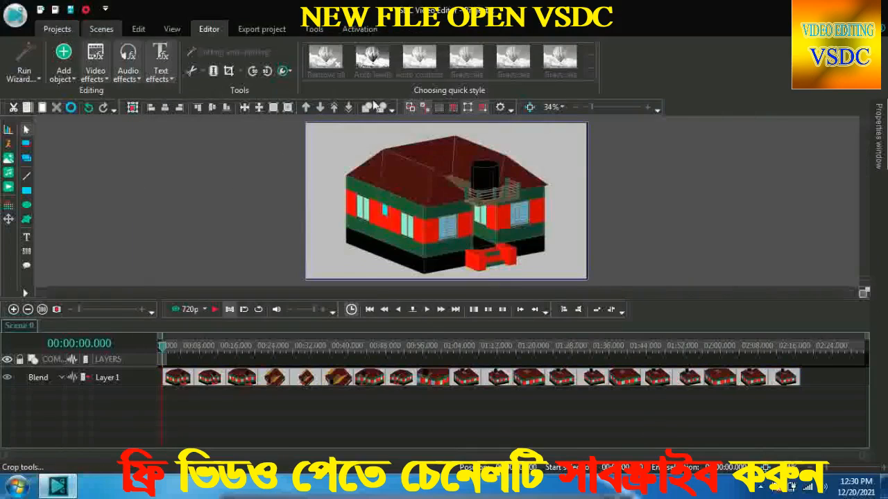
Look through the project, scene, edit, view, editor, export, conversion, tools and activation commands, then return to the project commands
click(56, 32)
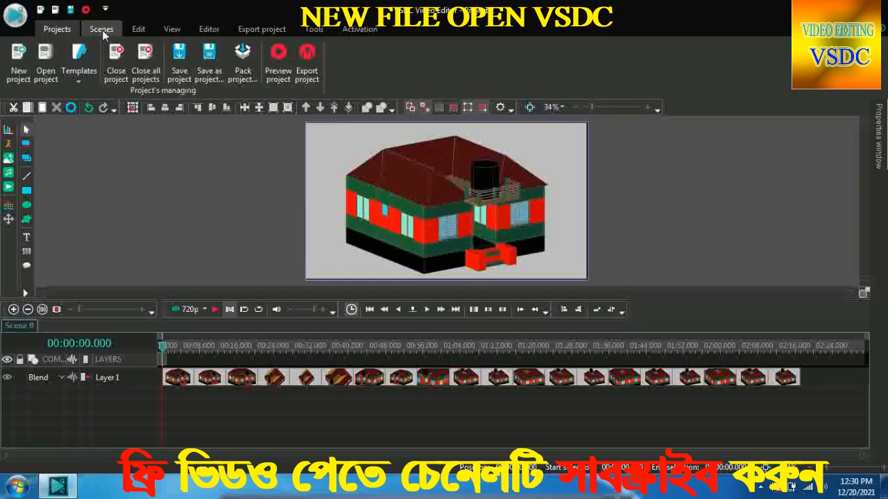
click(102, 30)
click(138, 30)
click(167, 31)
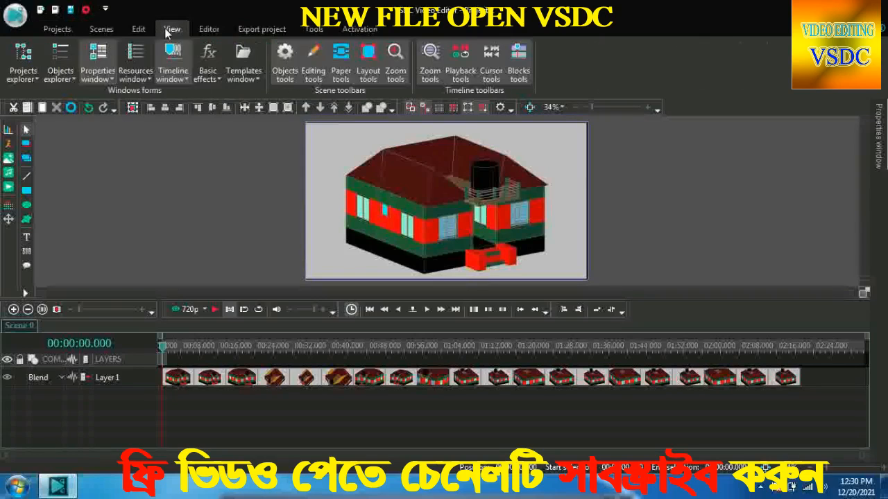
click(209, 31)
click(261, 29)
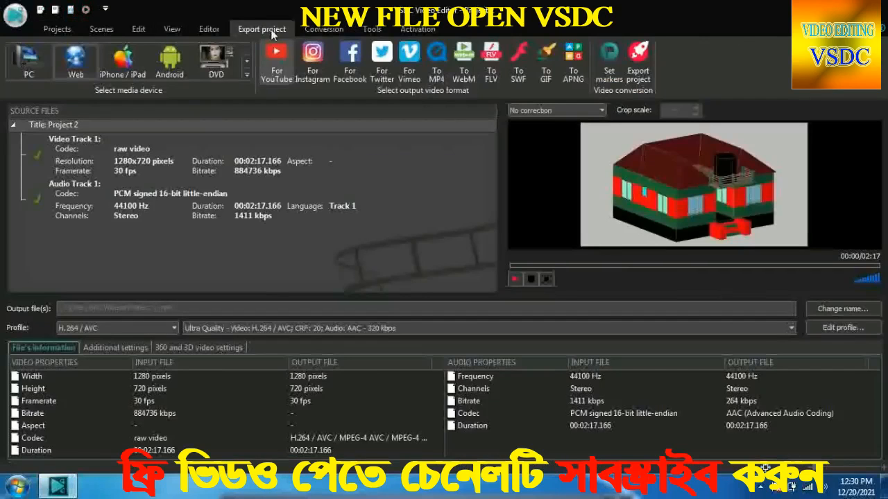
click(324, 32)
click(380, 33)
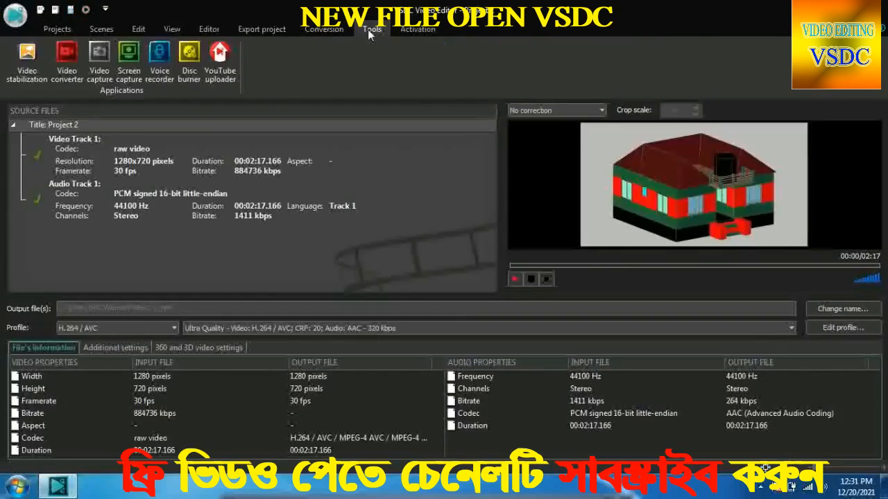
click(411, 28)
click(59, 34)
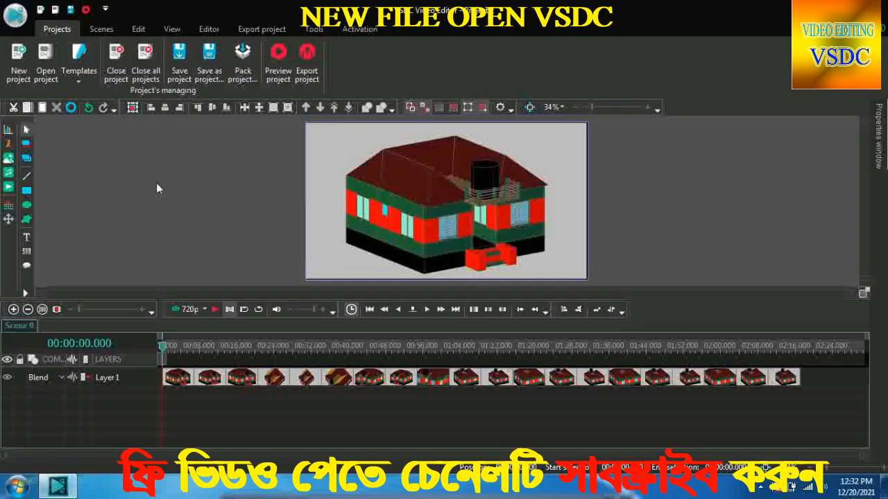
Start a new slideshow project and browse to the thambal folder inside "0 youtube" for its media
click(19, 62)
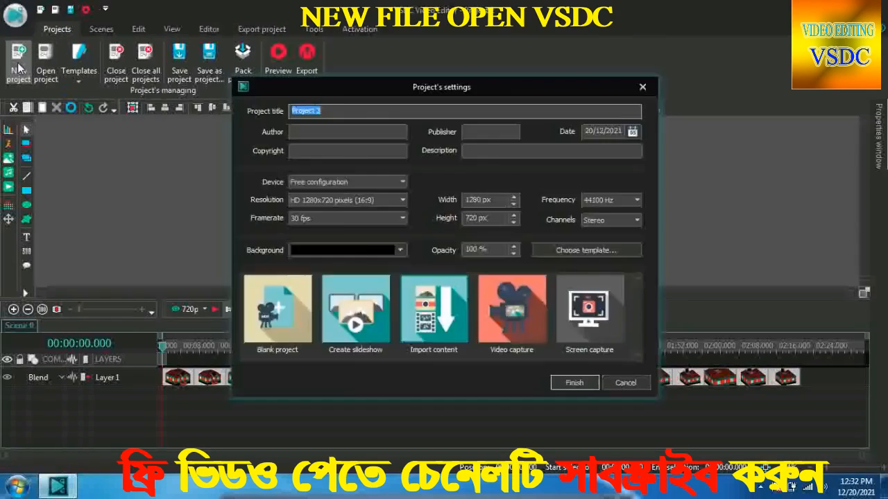
double_click(349, 338)
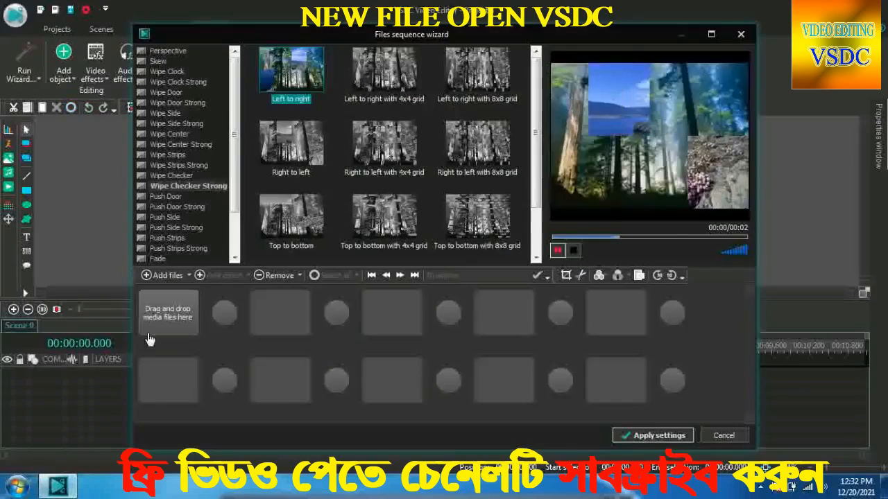
click(166, 323)
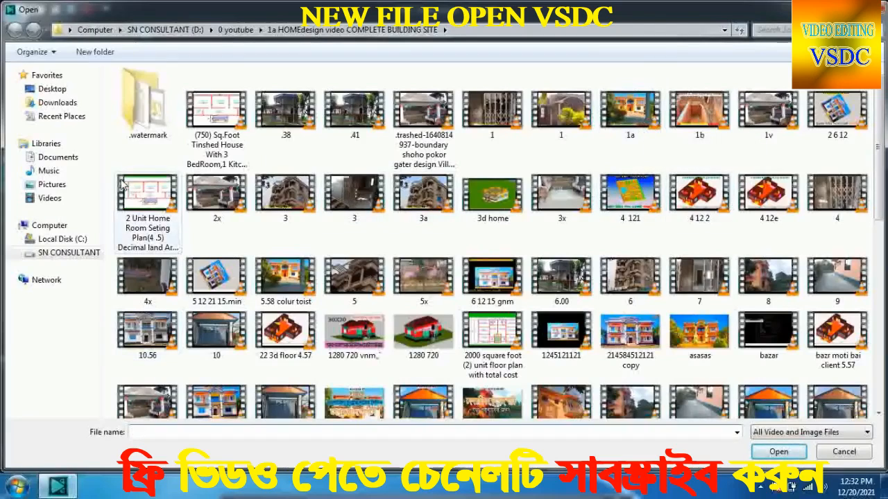
click(69, 253)
double_click(149, 413)
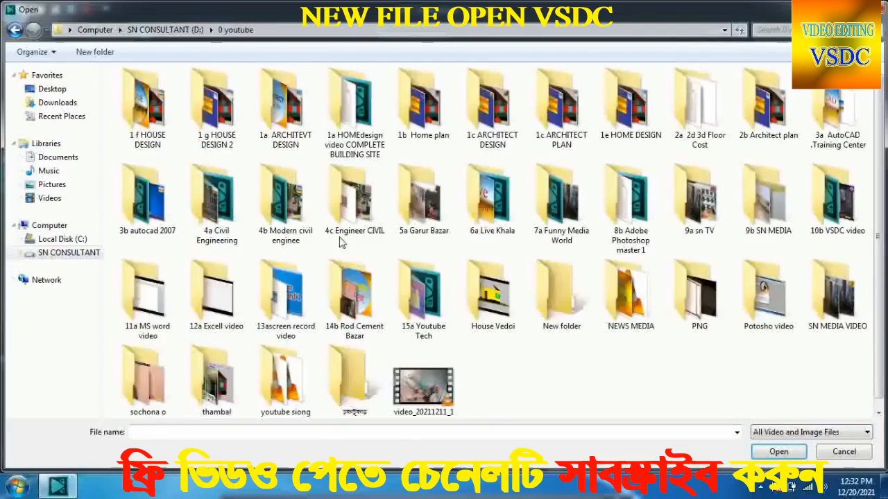
double_click(212, 378)
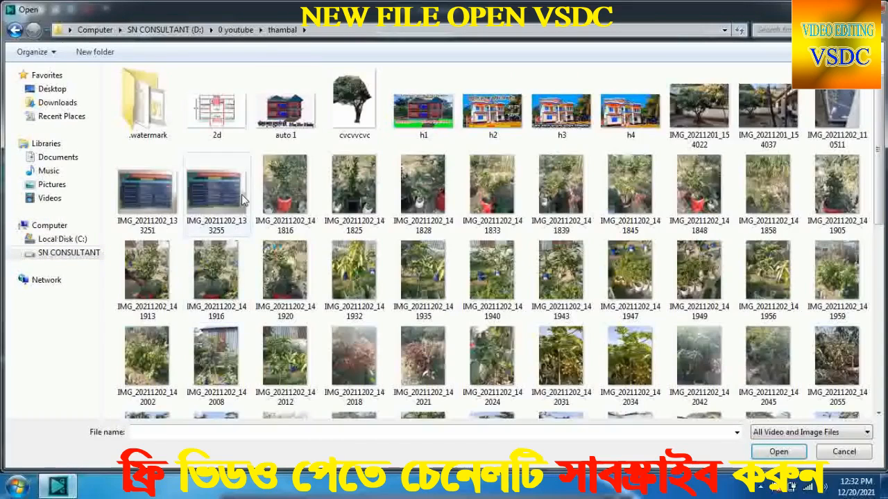
Add the plant photos IMG_20211202_141816, IMG_20211202_141833 and IMG_20211202_141839 to the slideshow sequence
click(493, 133)
click(290, 201)
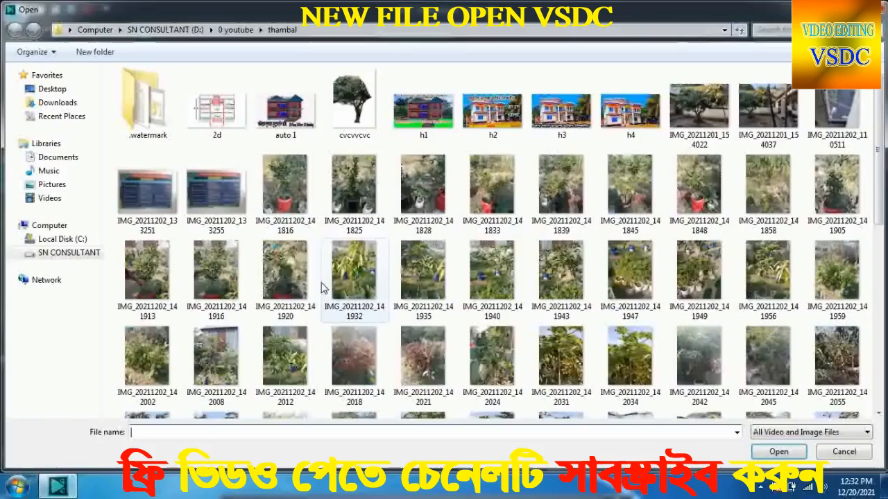
click(492, 194)
click(778, 452)
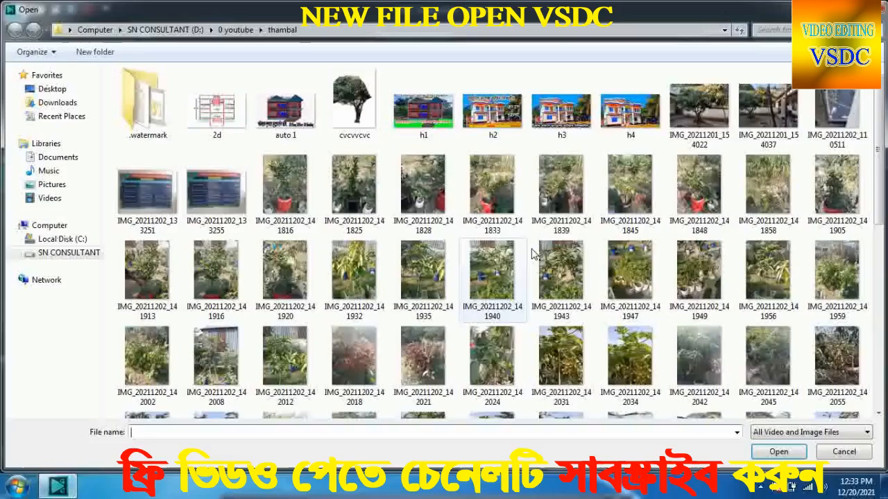
click(561, 185)
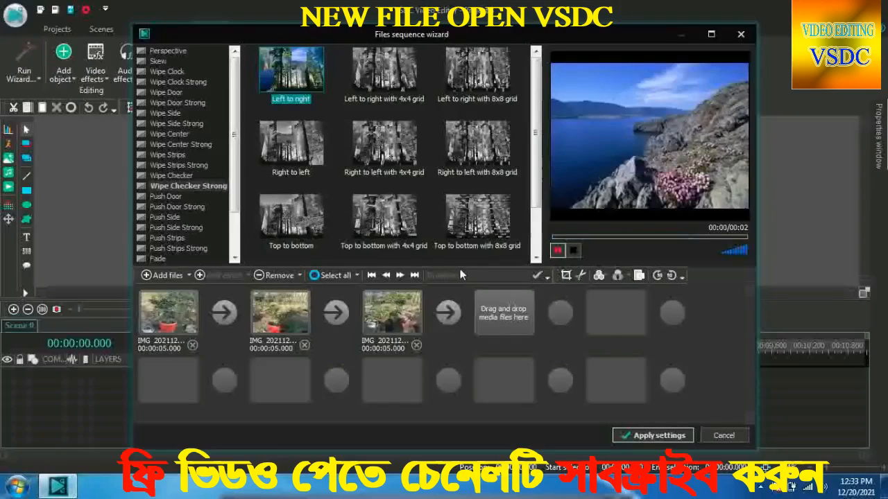
Add the Vertical In effect from Wipe Door Strong to the transition between the first and second photos
click(310, 140)
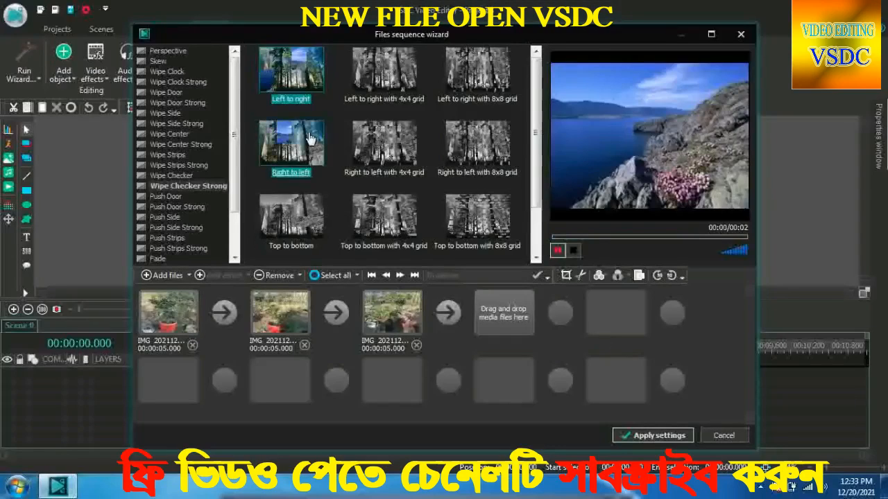
click(172, 83)
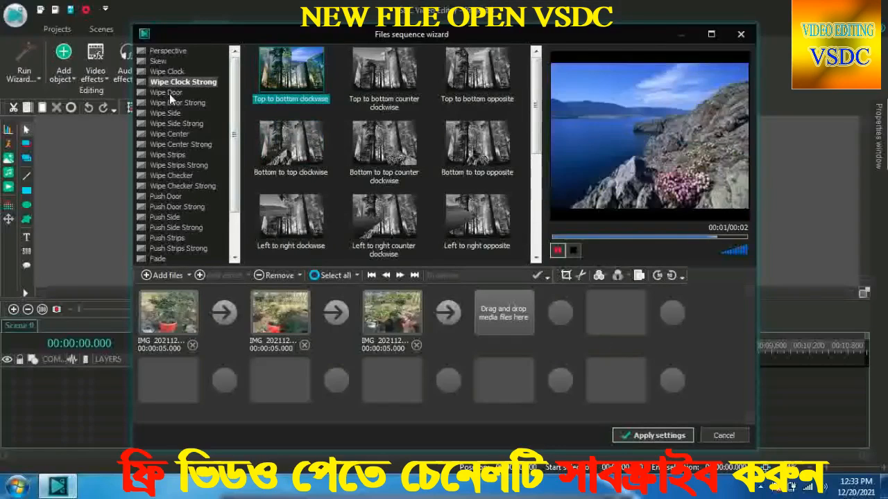
click(169, 94)
click(171, 101)
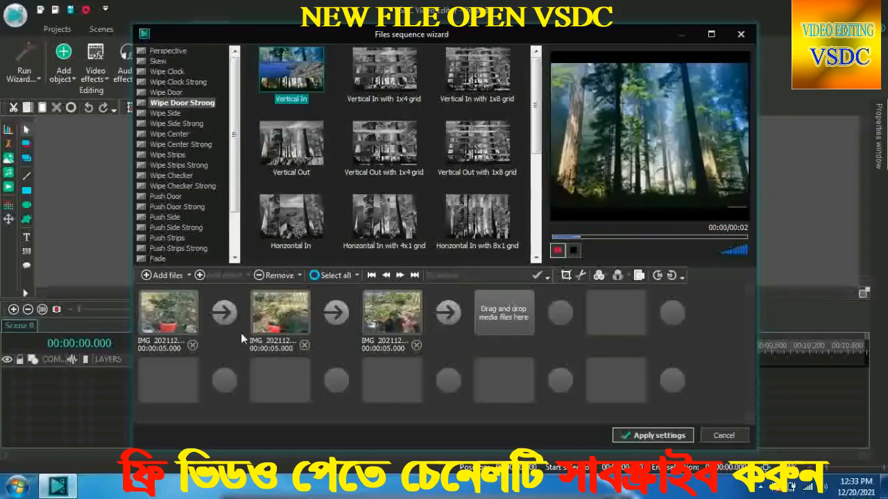
click(223, 316)
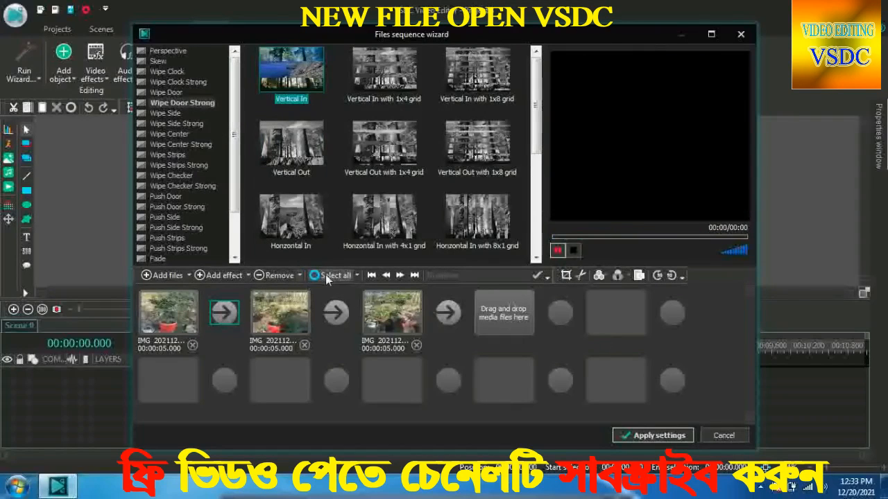
click(223, 276)
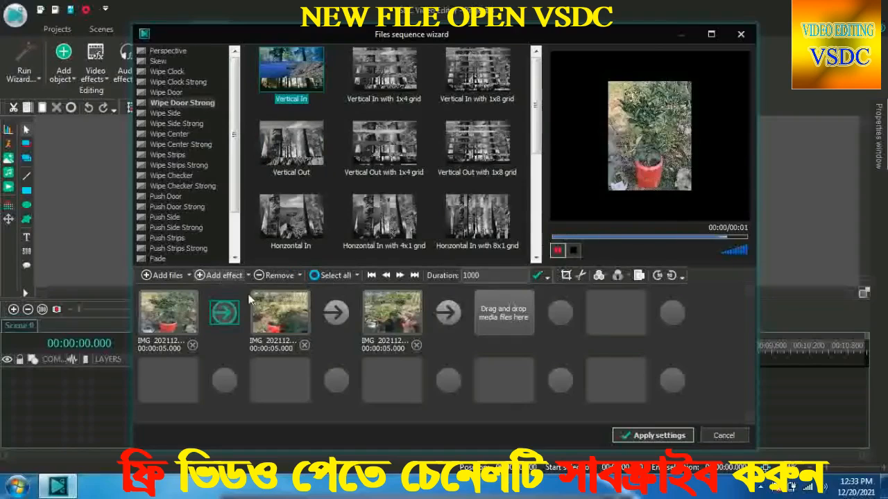
Add the Vertical In effect to all transitions in the sequence and apply the wizard's settings
click(327, 276)
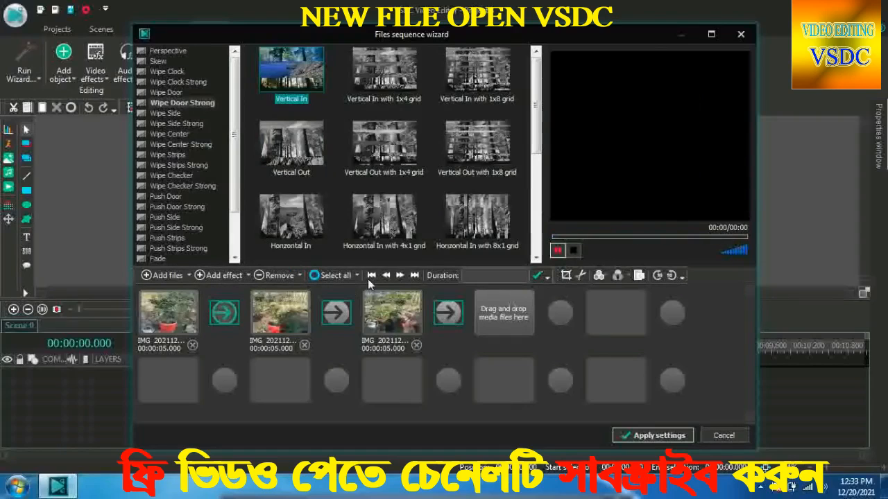
click(224, 275)
click(643, 438)
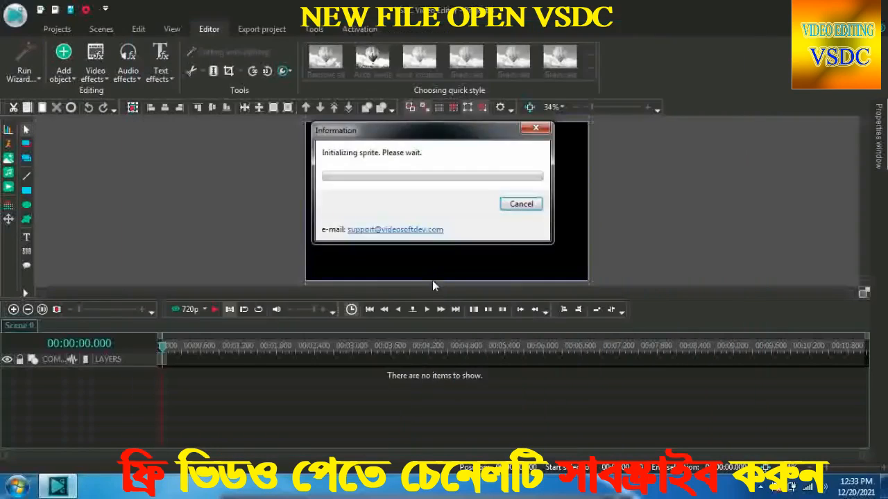
Preview the plant photo slideshow at 720p and close the preview window
click(190, 310)
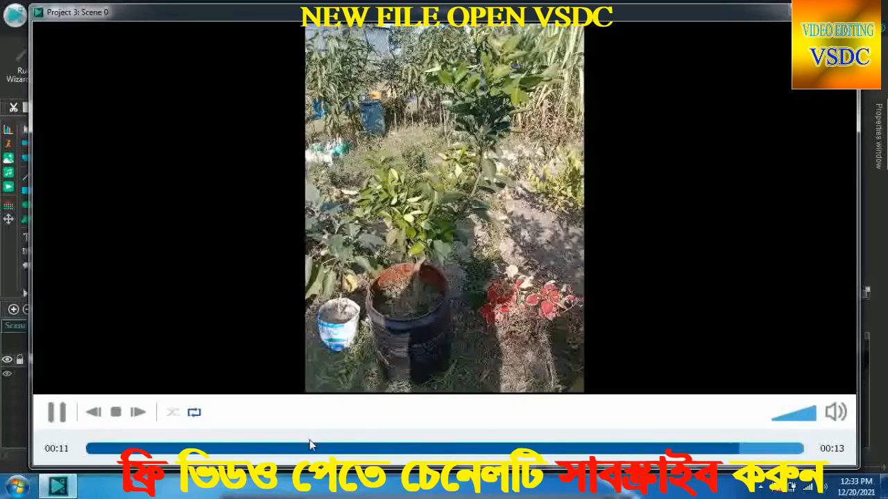
click(840, 9)
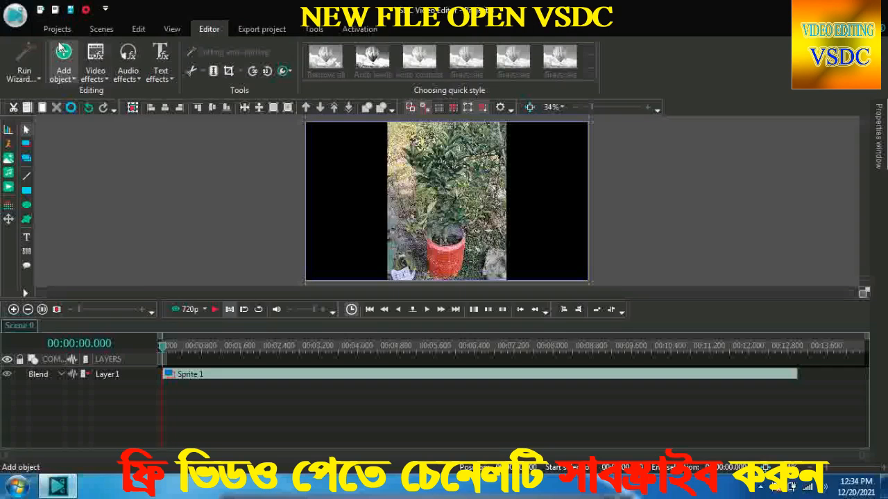
Create a new slideshow project containing the h4 picture and apply the wizard's settings
click(56, 28)
click(18, 59)
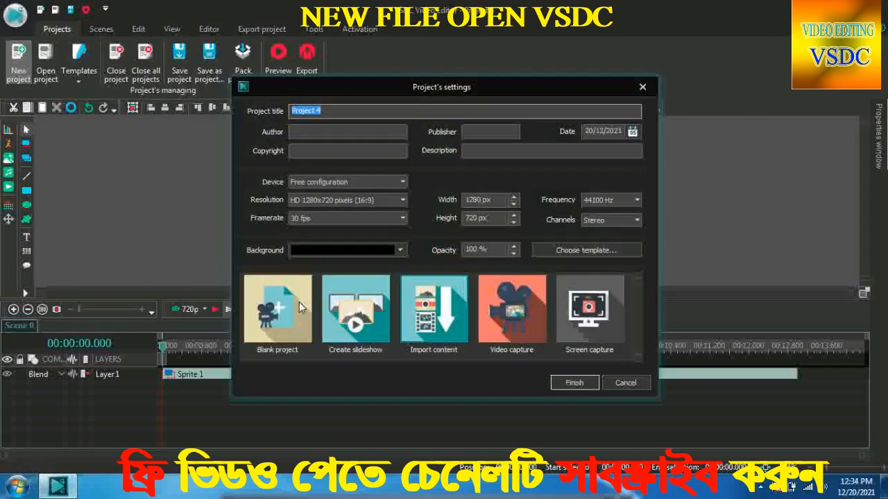
click(334, 316)
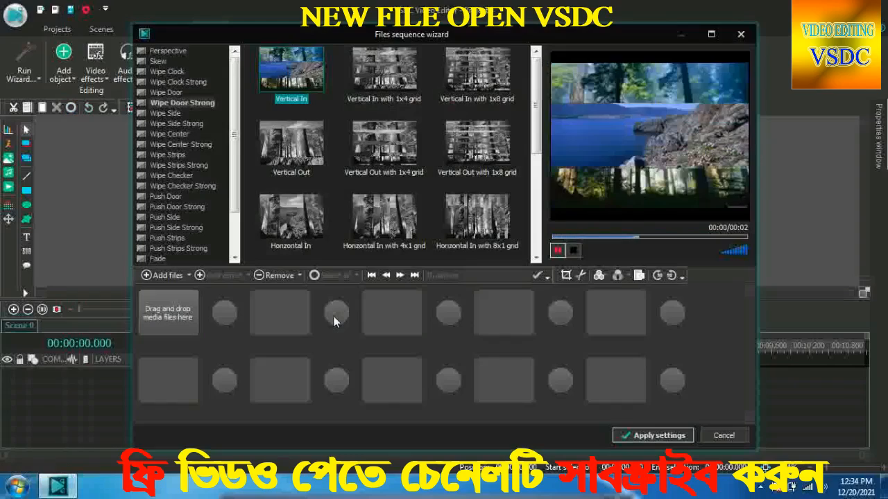
click(174, 317)
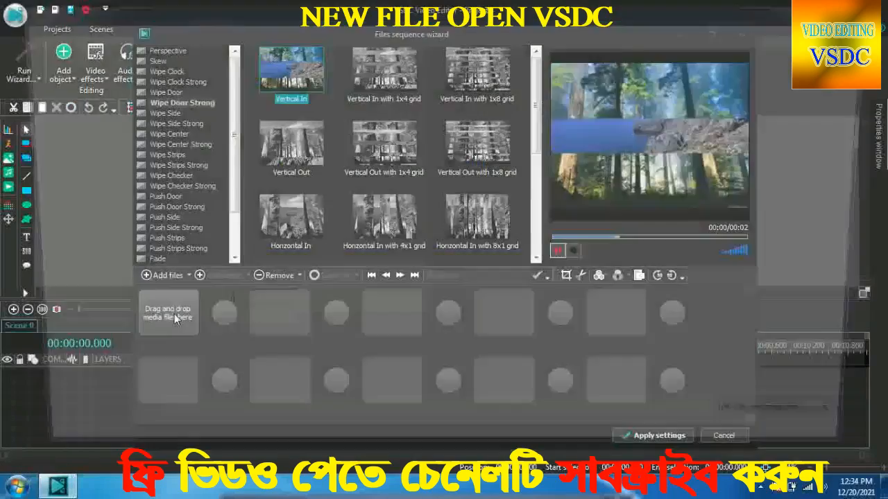
click(629, 110)
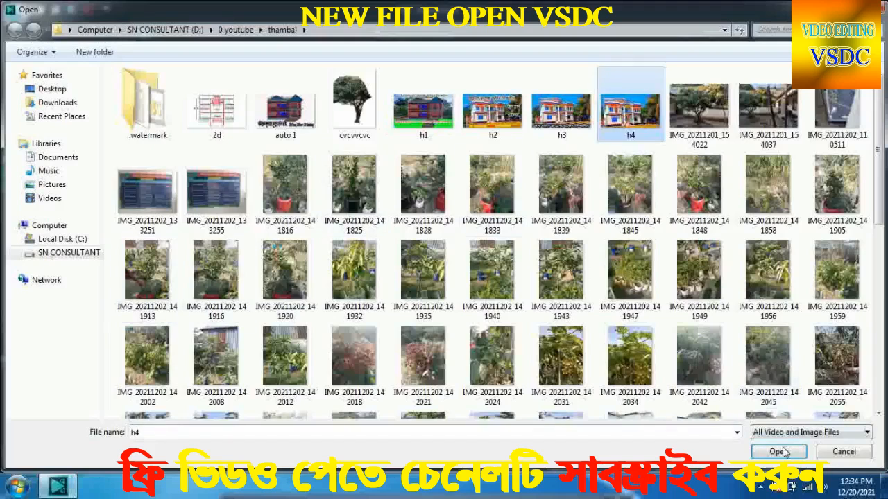
click(777, 452)
click(656, 436)
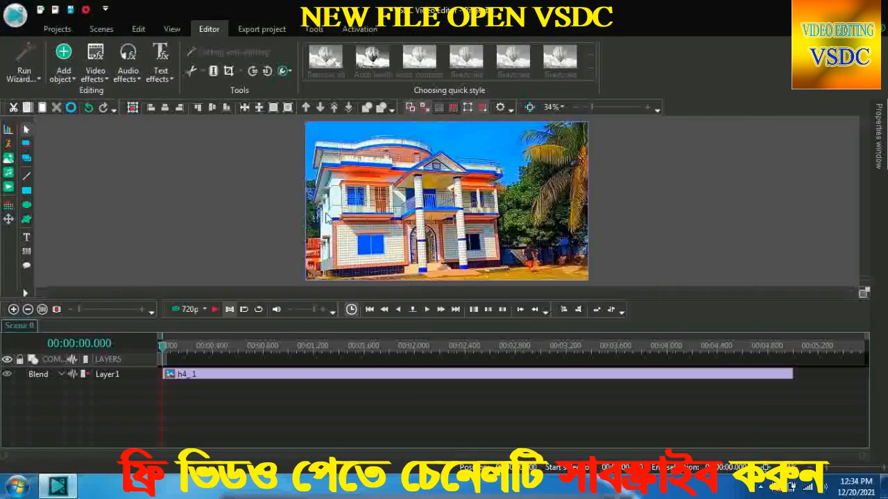
Set the h4 image's drawing duration to 00:00:10.000
click(401, 226)
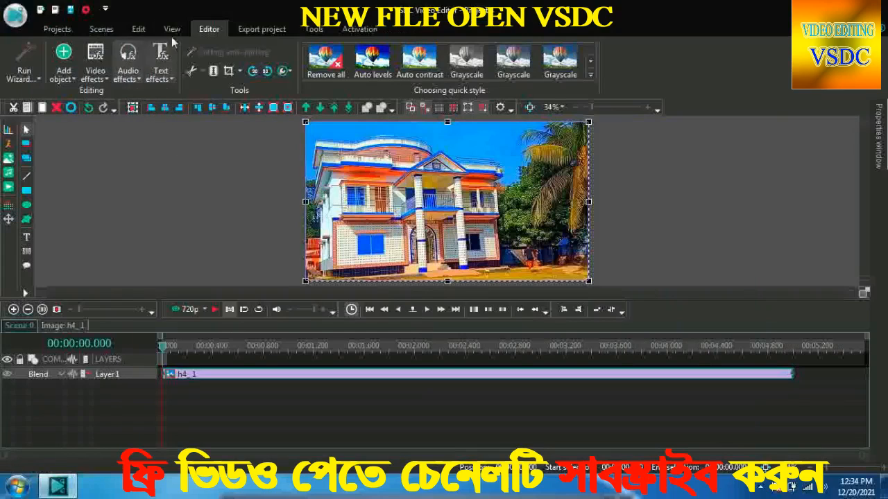
click(877, 134)
click(812, 259)
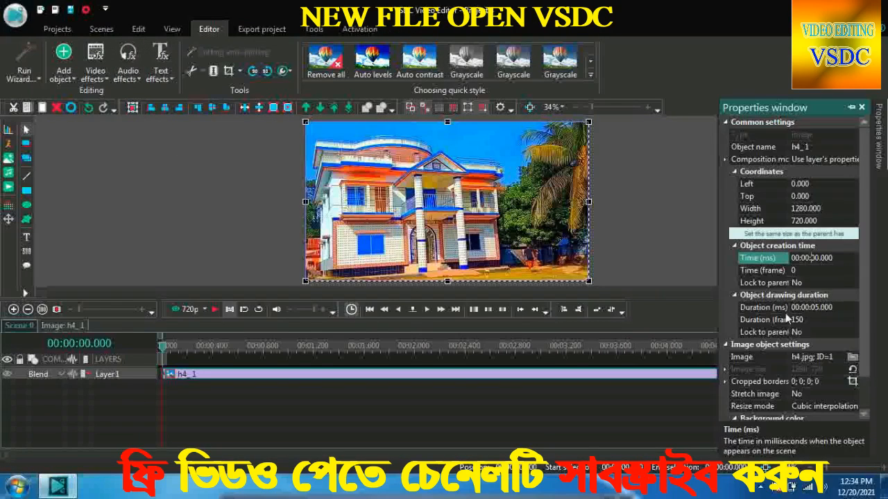
click(819, 308)
text(1)
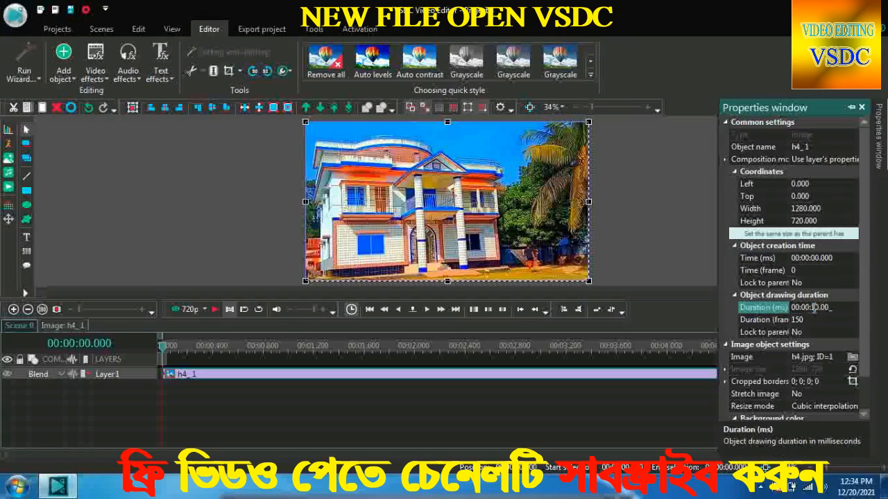
text(0)
click(469, 244)
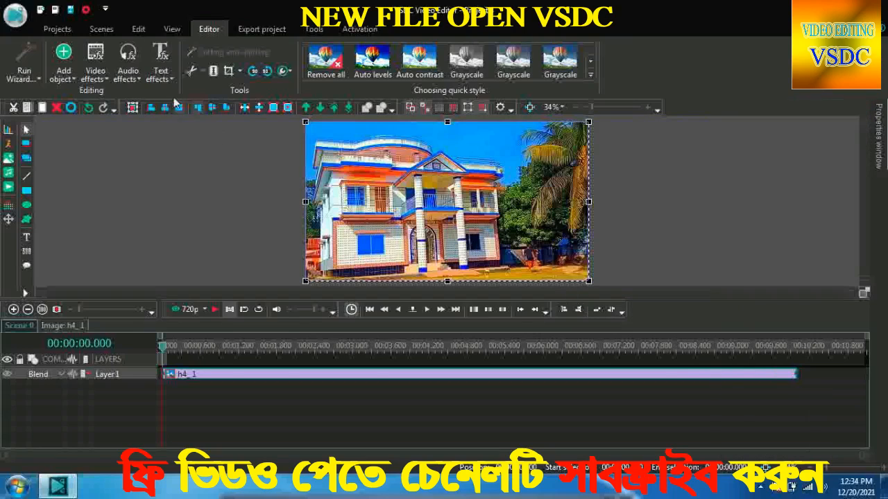
Add a Crop transform effect to the h4 image, placed from the cursor position on a new layer
click(108, 81)
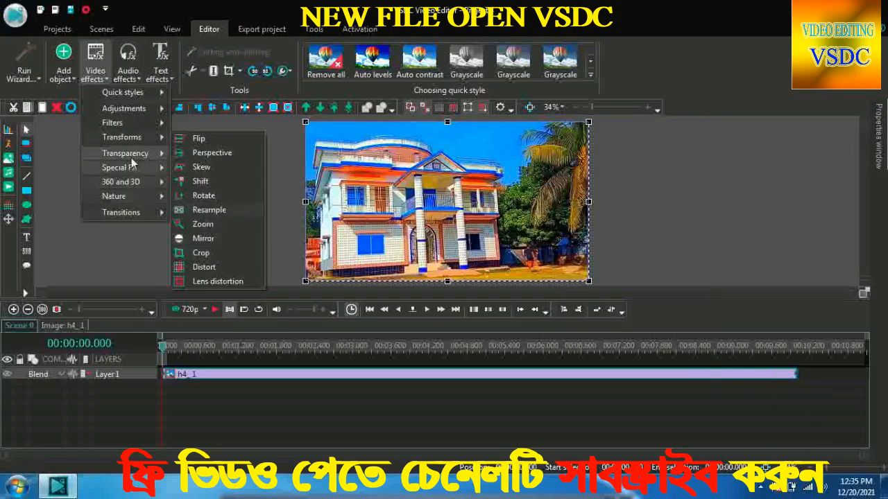
click(217, 250)
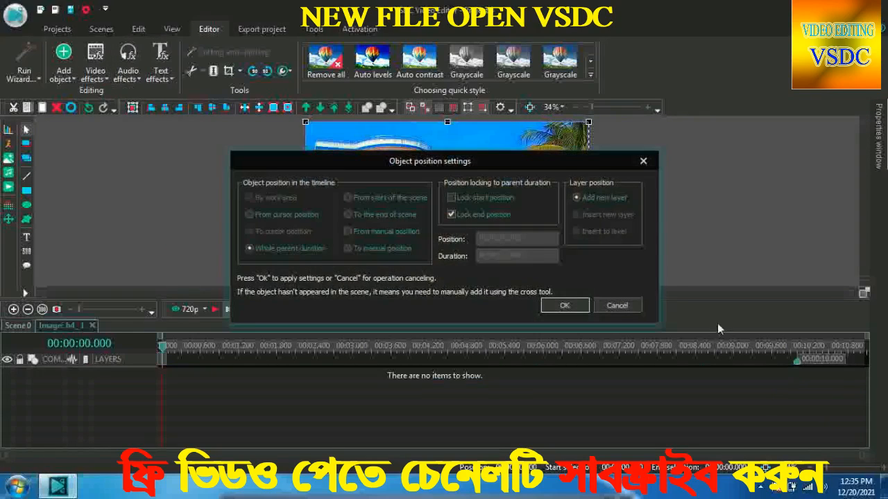
click(271, 219)
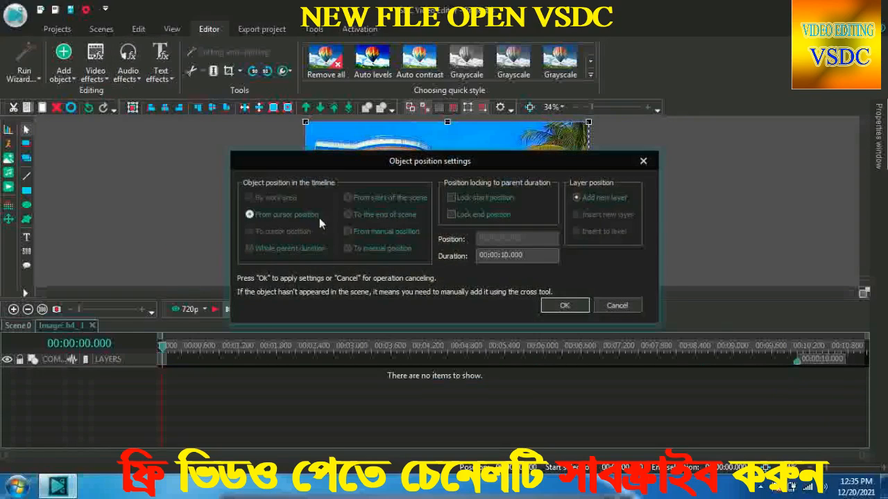
click(566, 306)
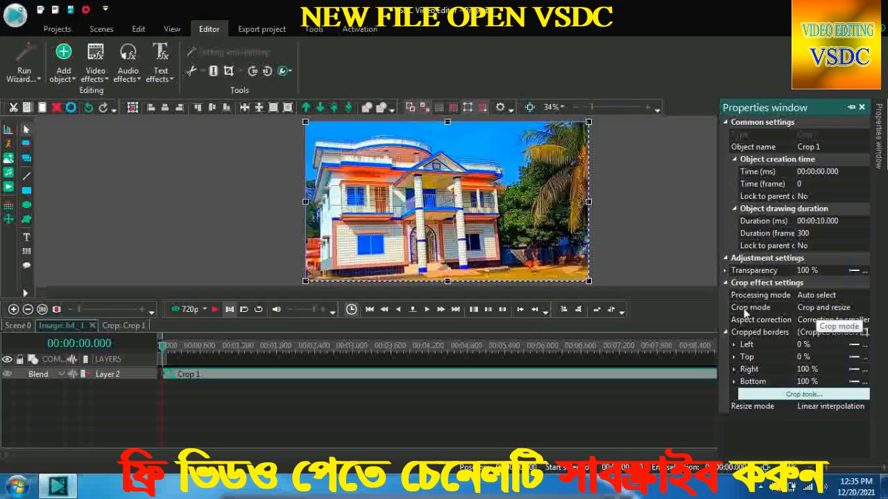
Open the curve for the crop's left border and shrink the crop frame to the image's upper-left area at 0 s
click(798, 345)
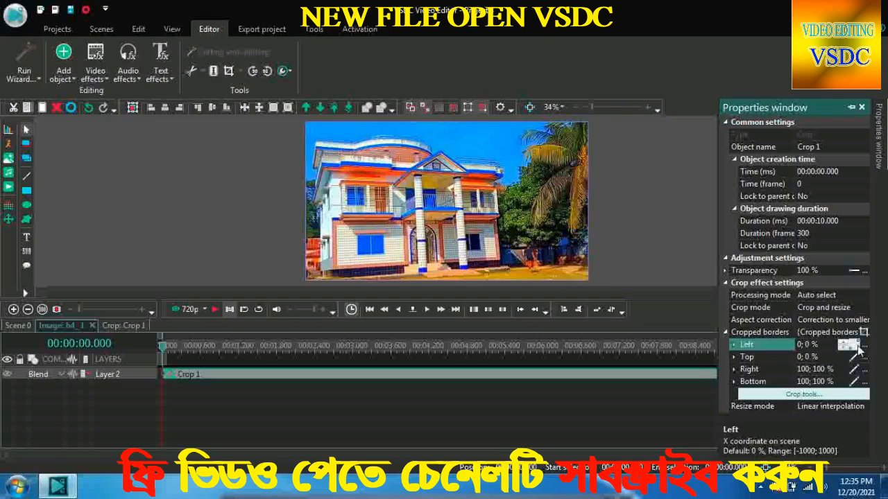
click(863, 344)
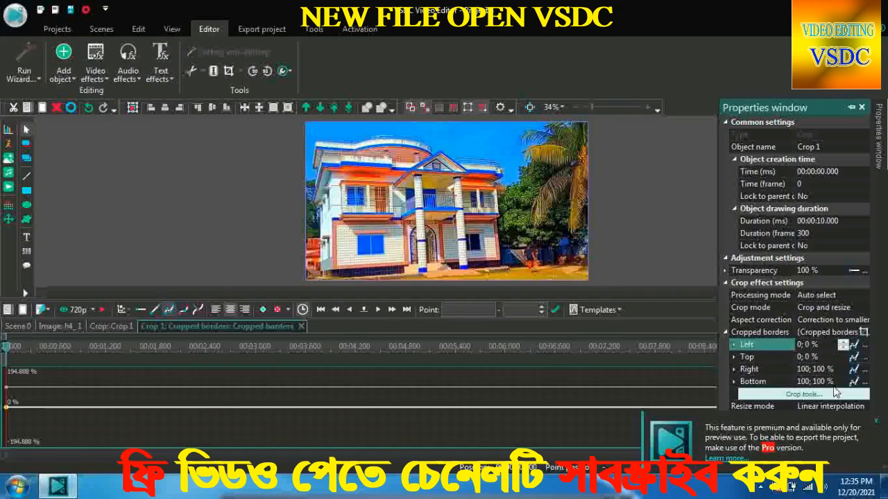
click(805, 394)
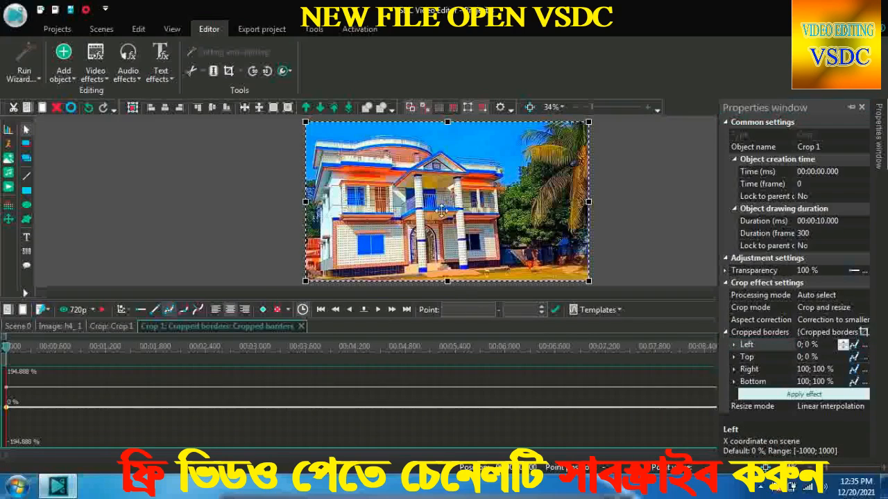
drag(589, 282, 416, 213)
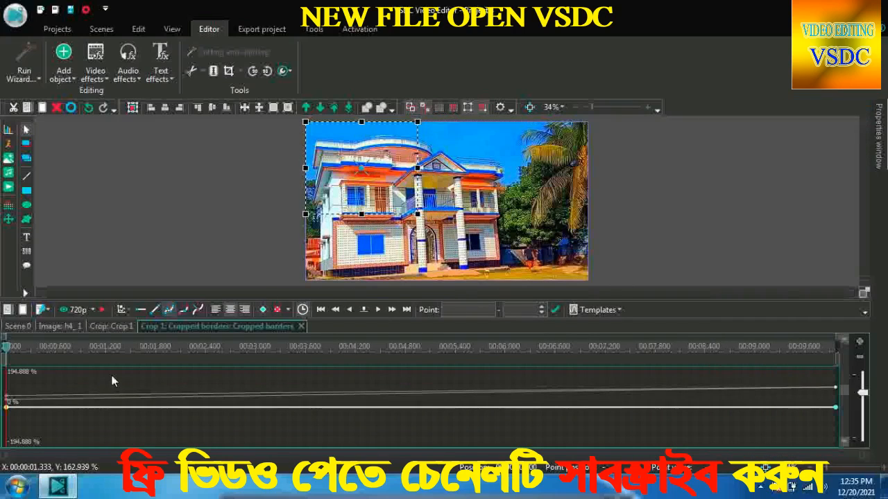
Expand the crop frame to the whole image at about 2.4 s
click(104, 347)
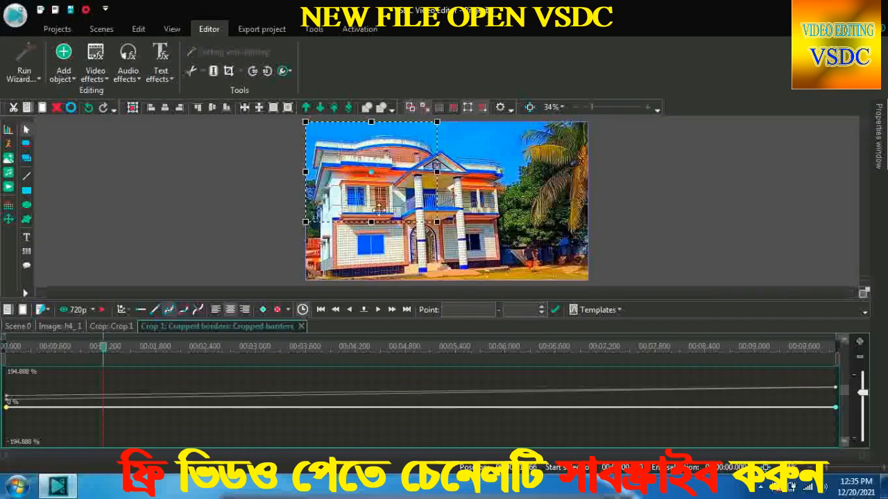
click(207, 349)
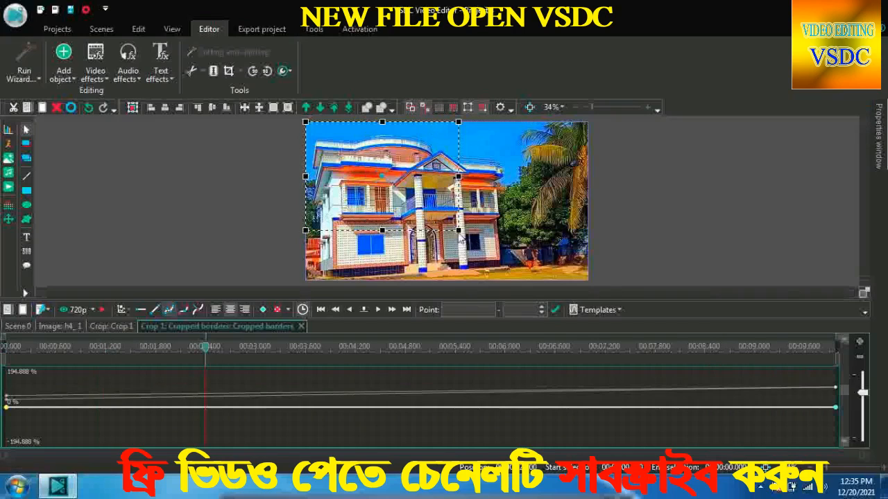
drag(457, 231, 586, 279)
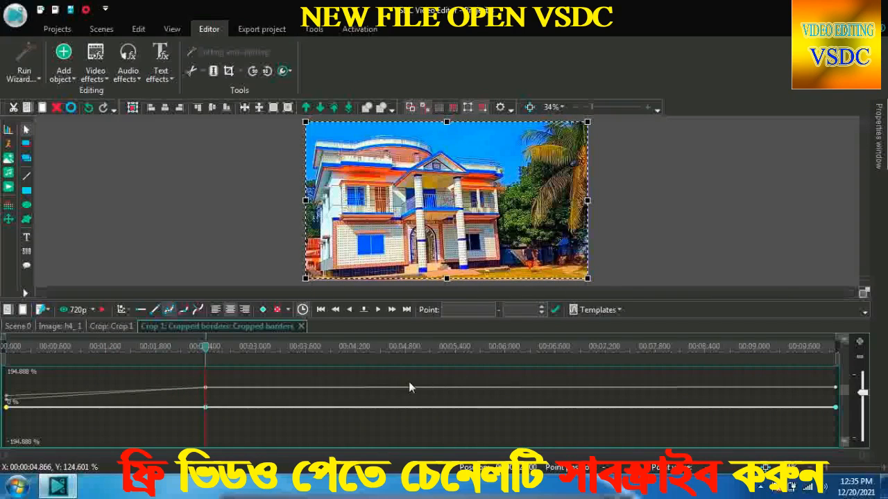
Shrink the crop frame to the image's upper-right area at about 4.8 s and its lower-left area at about 6 s
click(406, 347)
drag(305, 281, 323, 285)
click(504, 347)
At about 7.2 s, reduce the crop frame and move it to the image's lower-right area
click(608, 347)
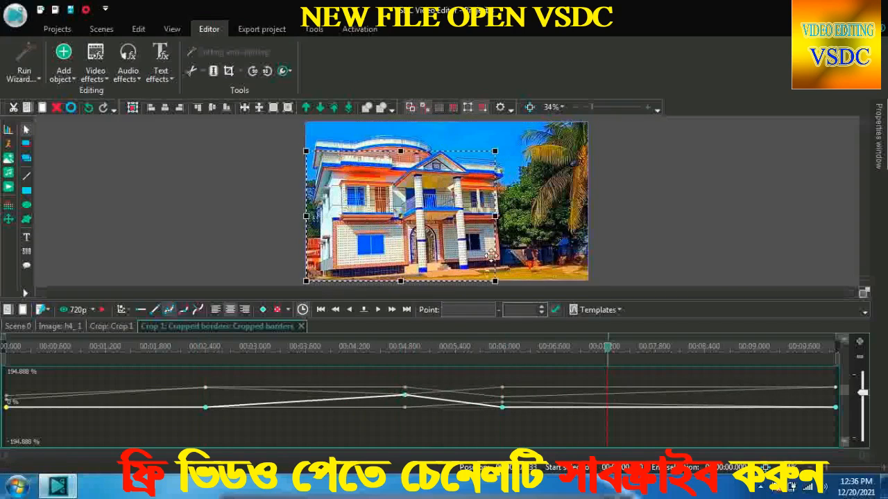
drag(495, 151, 472, 173)
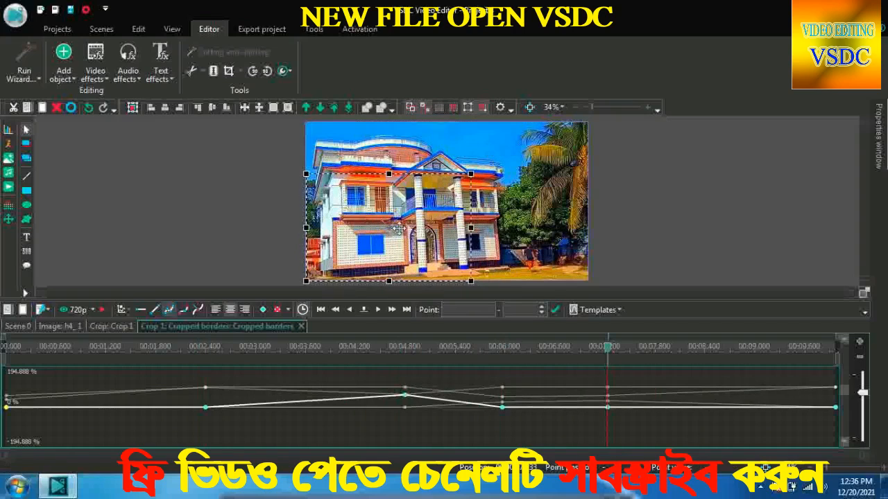
drag(393, 228, 512, 228)
Tighten the crop frame on the lower-right area at about 8.4 s, and expand it to the whole image at about 9.5 s
click(705, 351)
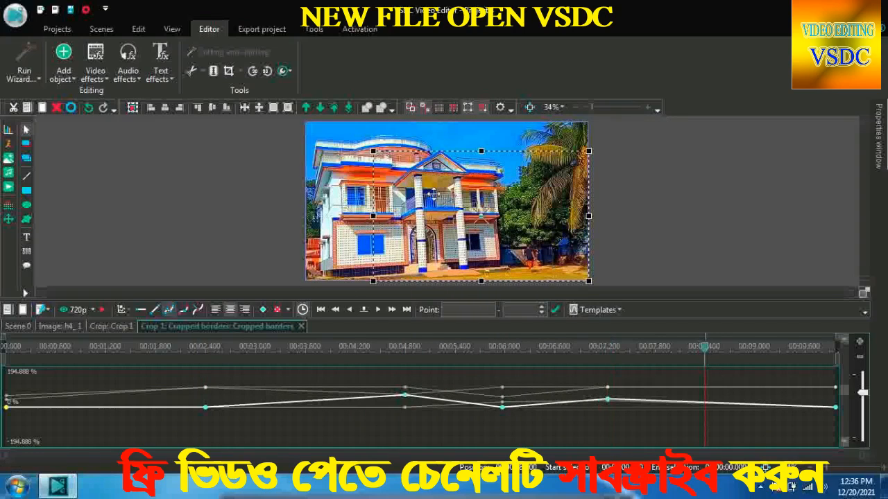
drag(374, 151, 430, 169)
click(799, 347)
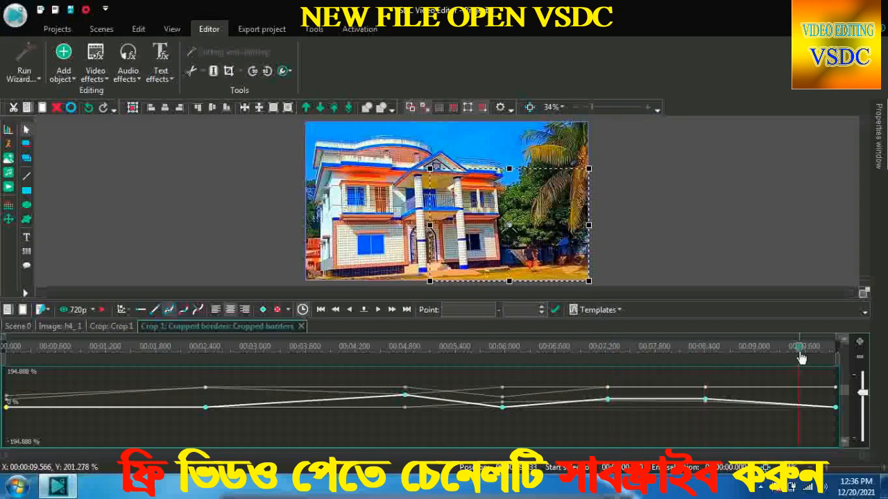
drag(339, 133, 306, 121)
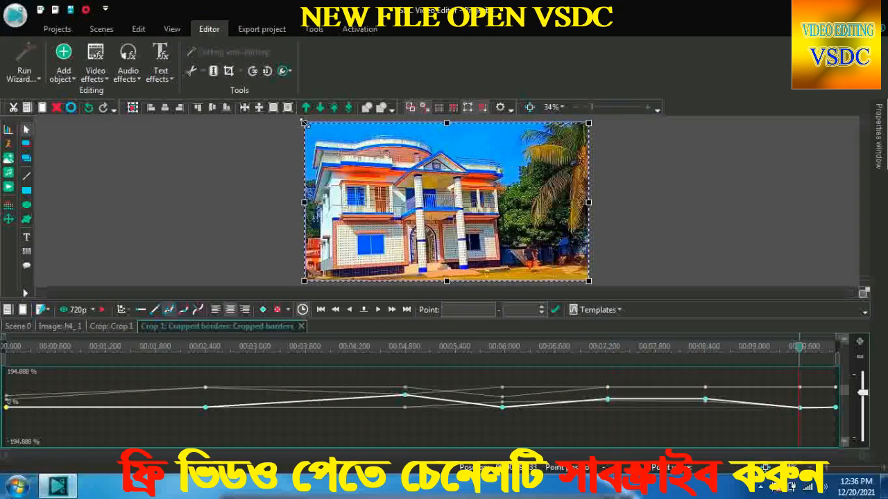
Preview the animated crop on the h4 image at 720p and close the preview window
click(836, 347)
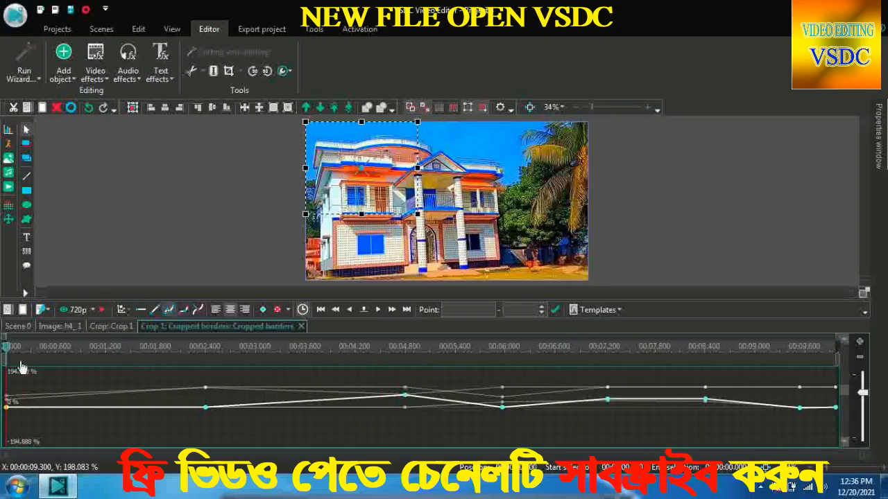
click(63, 310)
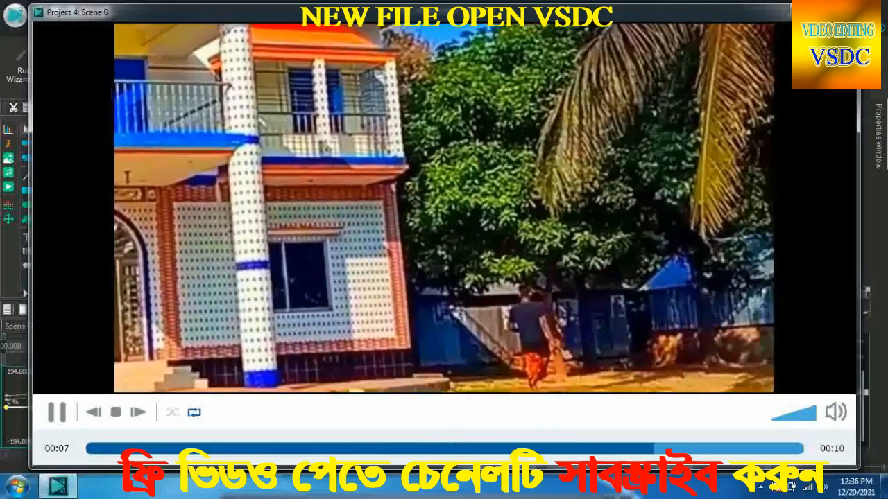
key(Escape)
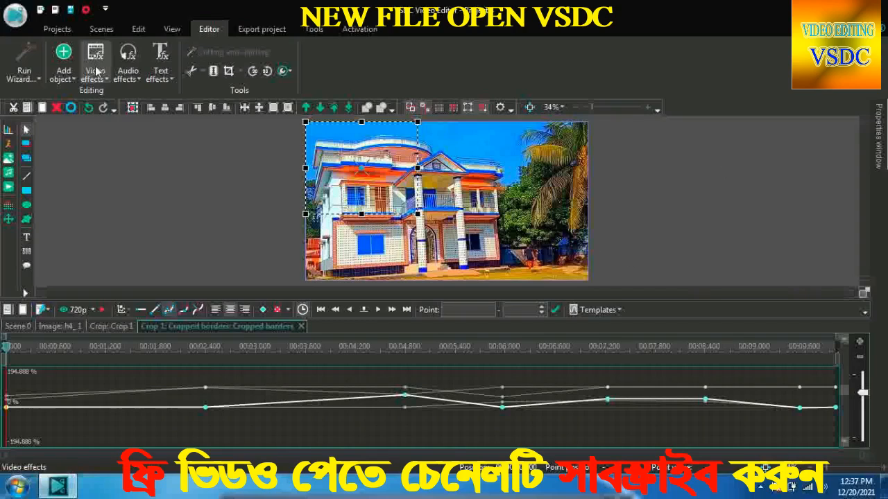
Create another slideshow project containing the h3 picture and apply the wizard's settings
click(47, 31)
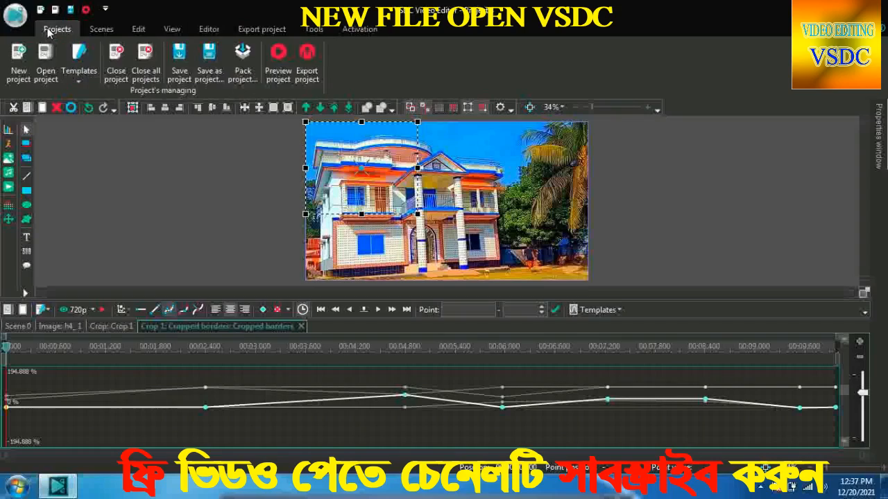
click(20, 57)
click(344, 312)
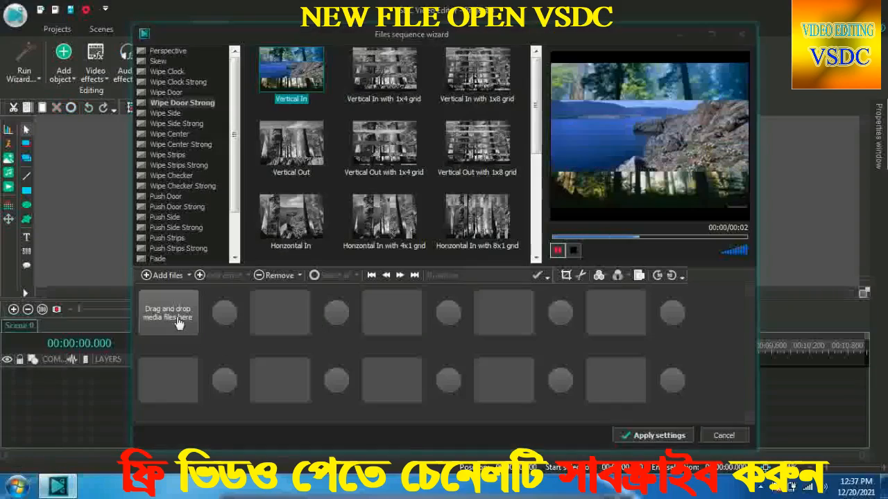
click(178, 322)
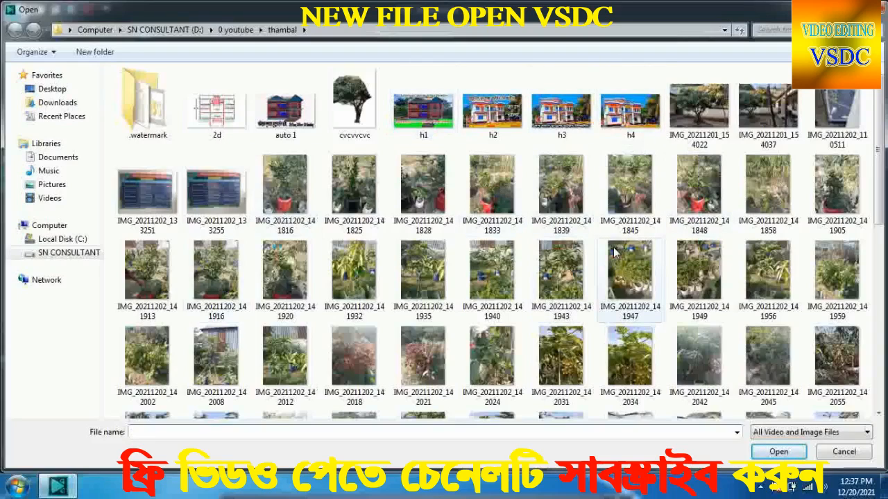
click(570, 116)
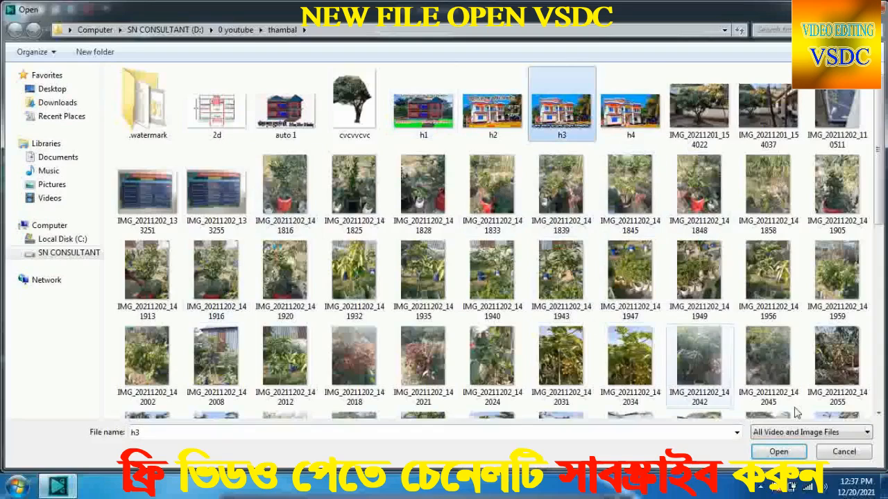
click(778, 451)
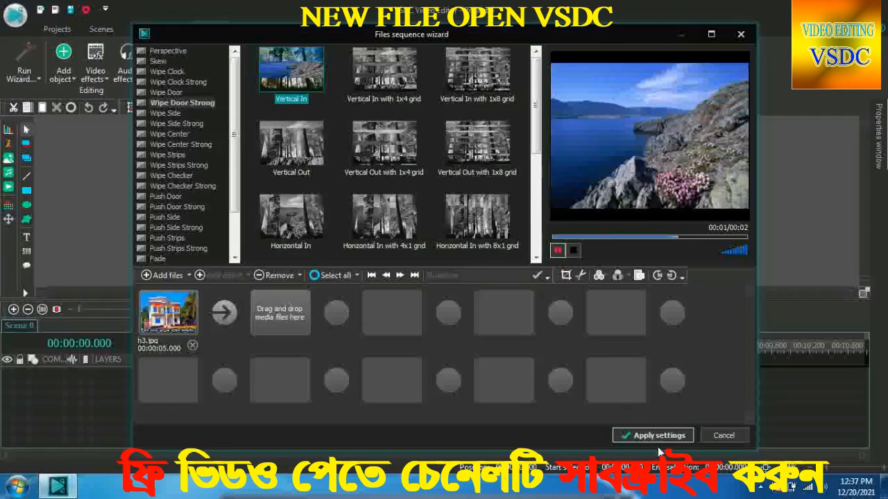
click(660, 439)
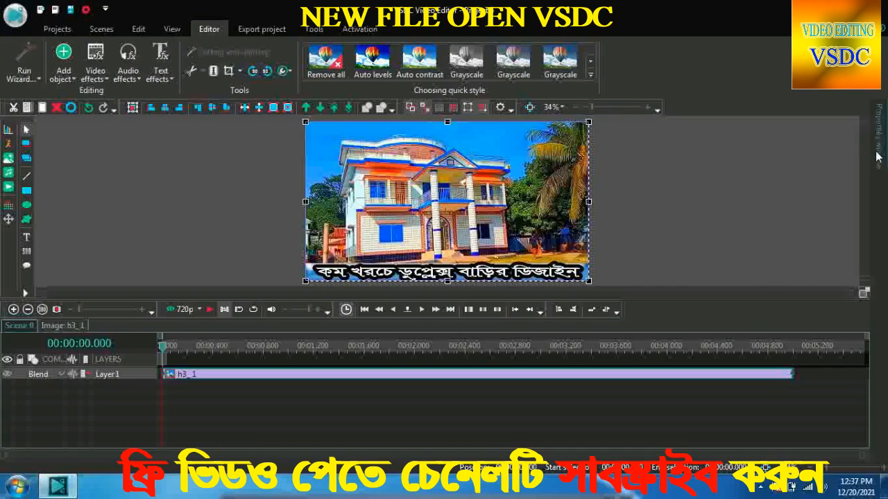
Add a Hue/Saturation/Value adjustment effect to the h3 image for the whole parent duration
mouse_move(876, 156)
click(107, 79)
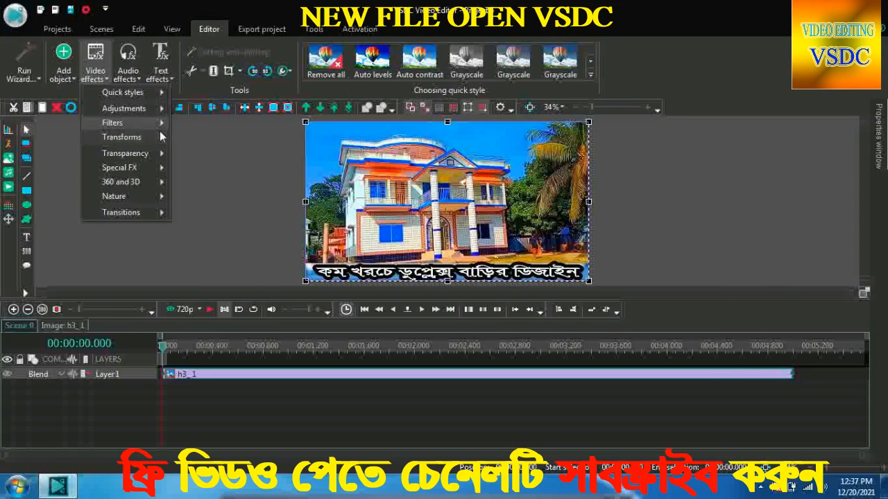
mouse_move(161, 137)
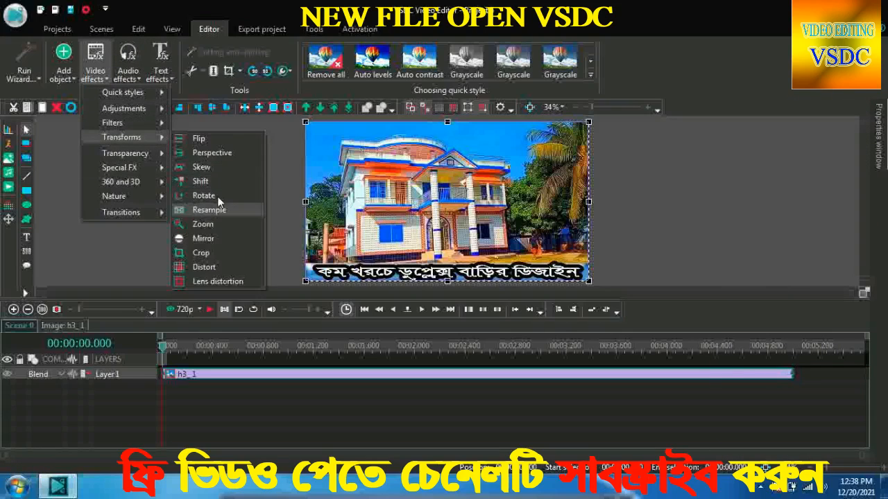
click(179, 91)
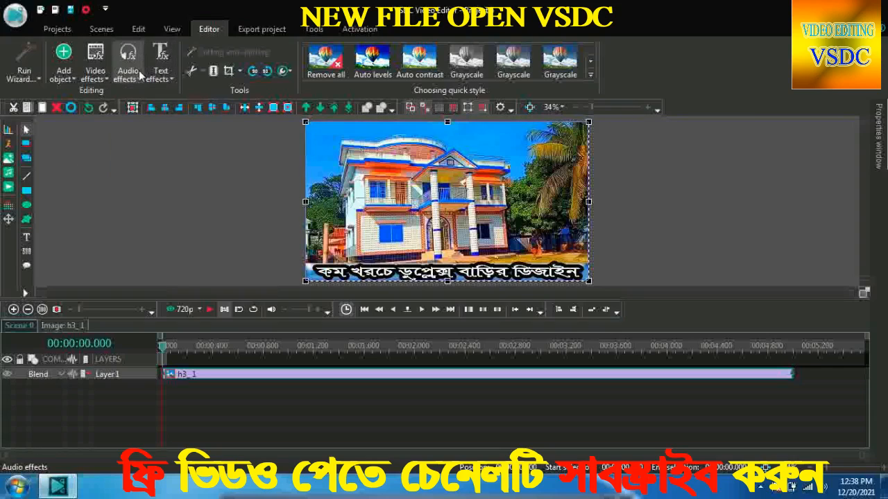
click(105, 75)
mouse_move(138, 108)
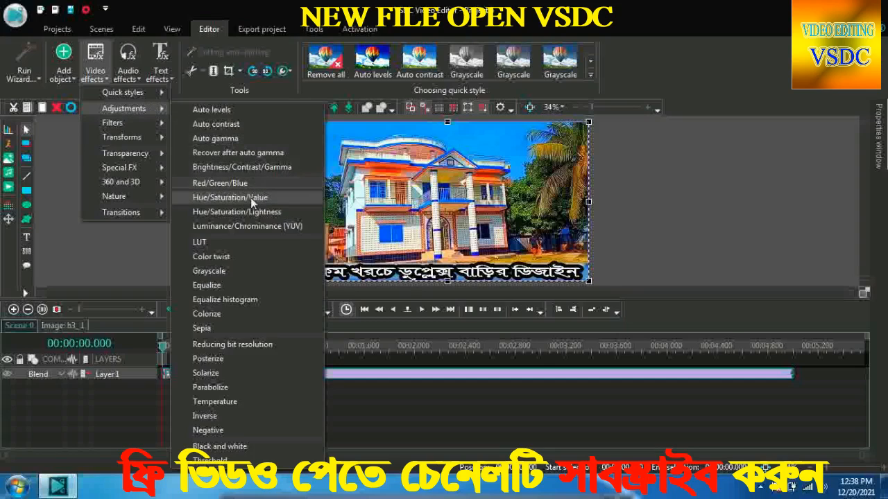
click(229, 197)
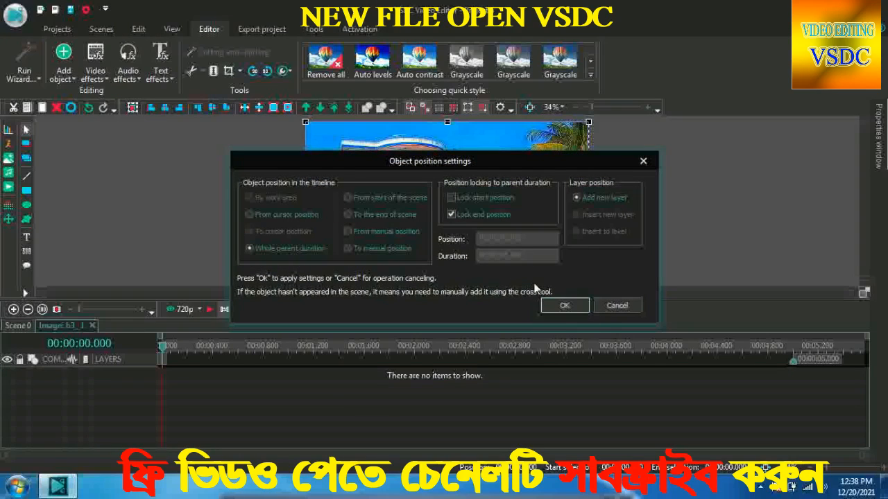
click(559, 307)
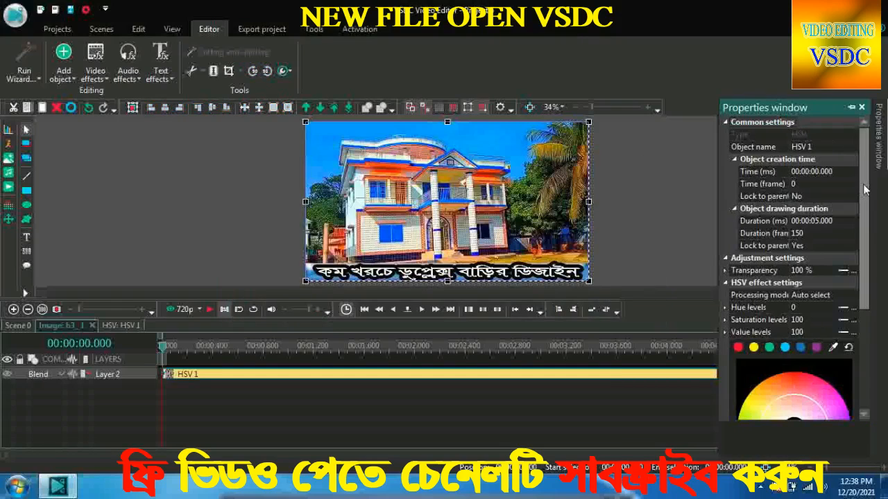
Reshape the HSV effect's colour wheel curve, pulling its points outward toward the green, orange and blue tones
drag(865, 191, 880, 296)
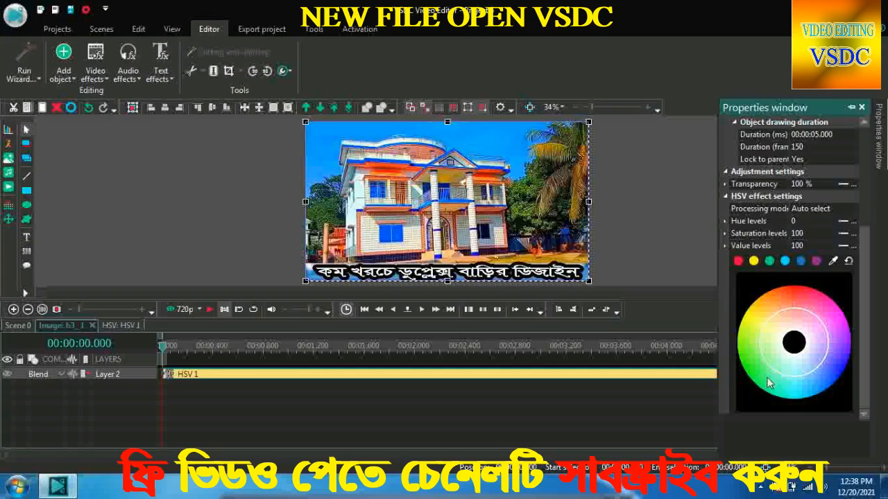
click(770, 261)
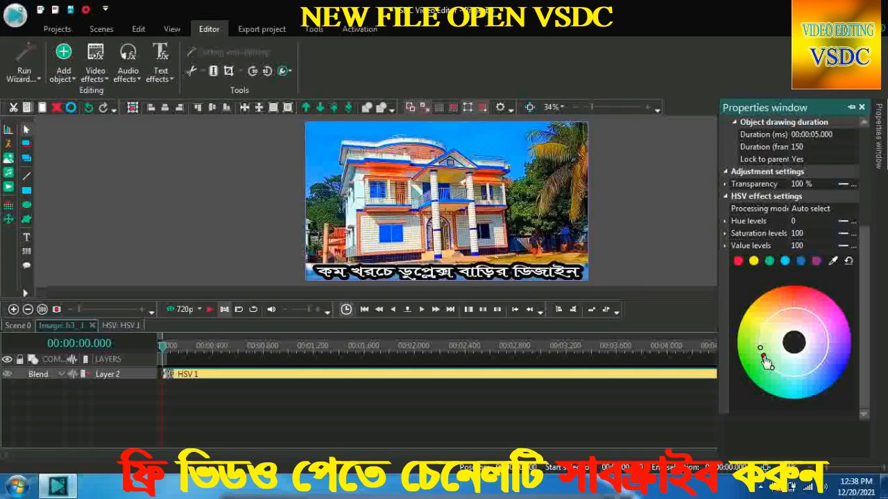
mouse_move(765, 363)
mouse_down()
mouse_move(773, 357)
mouse_move(756, 368)
mouse_move(754, 386)
mouse_up()
mouse_move(762, 352)
mouse_down()
mouse_move(773, 316)
mouse_move(792, 308)
mouse_move(784, 303)
mouse_up()
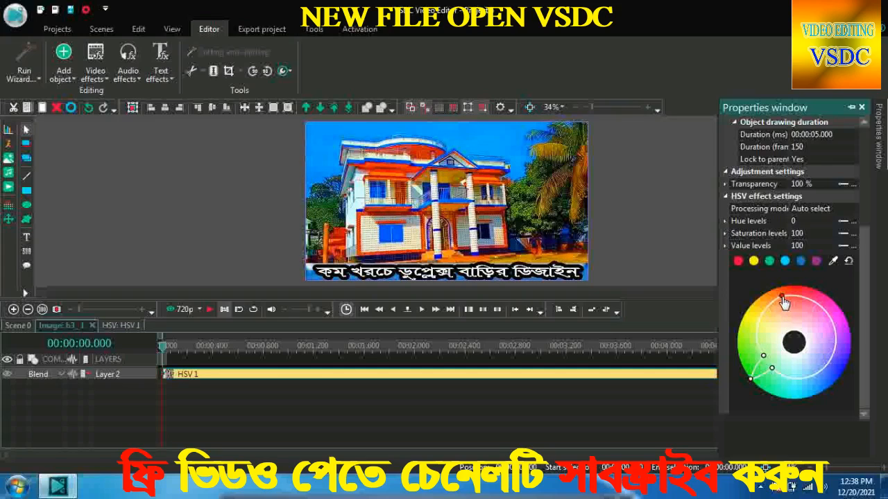
mouse_move(776, 372)
mouse_down()
mouse_move(789, 371)
mouse_move(799, 355)
mouse_move(793, 378)
mouse_move(801, 387)
mouse_move(826, 366)
mouse_move(804, 340)
mouse_move(817, 345)
mouse_move(812, 357)
mouse_move(854, 356)
mouse_move(815, 340)
mouse_move(826, 365)
mouse_move(799, 354)
mouse_move(827, 367)
mouse_move(812, 347)
mouse_move(799, 349)
mouse_move(839, 372)
mouse_up()
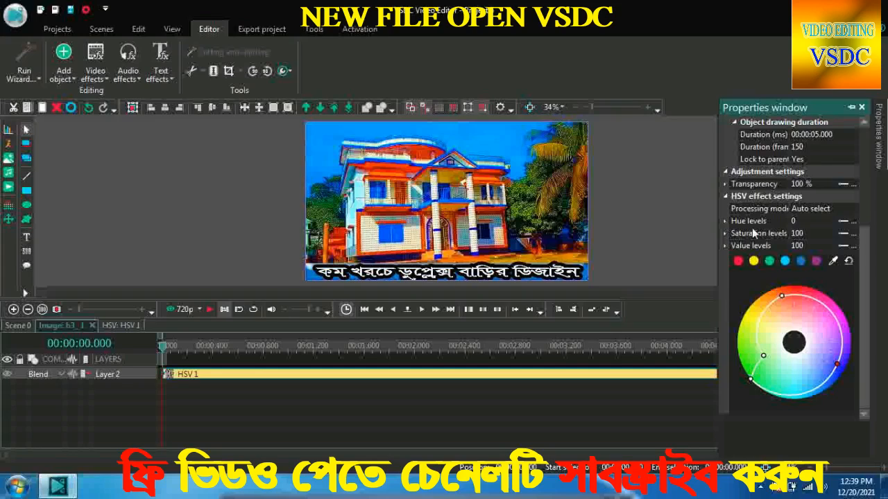
Preview the colour-adjusted h3 image at 720p and close the preview window
click(142, 204)
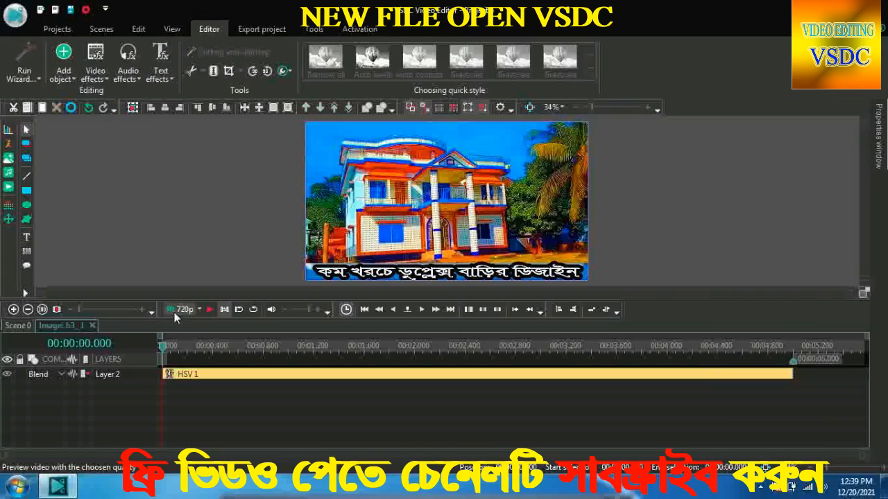
click(174, 310)
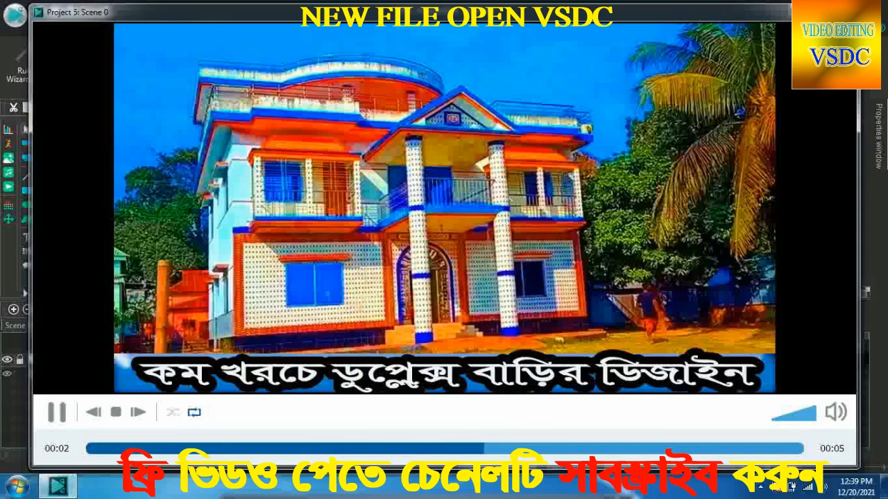
click(841, 9)
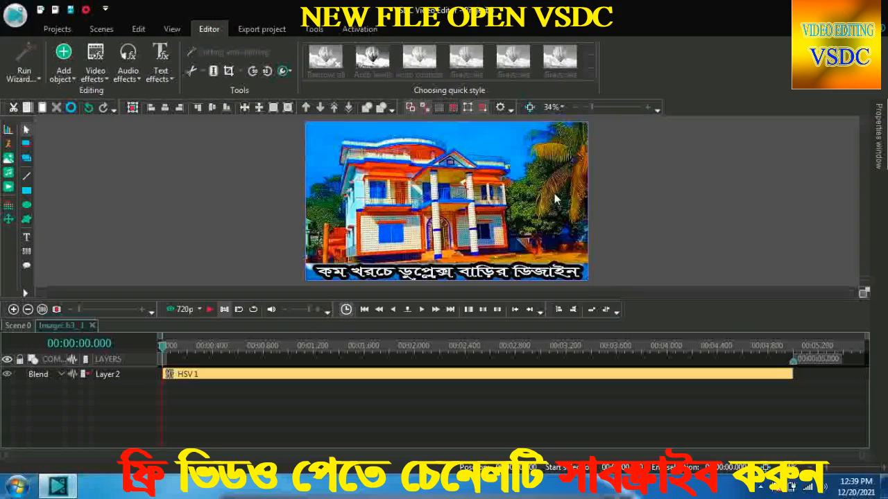
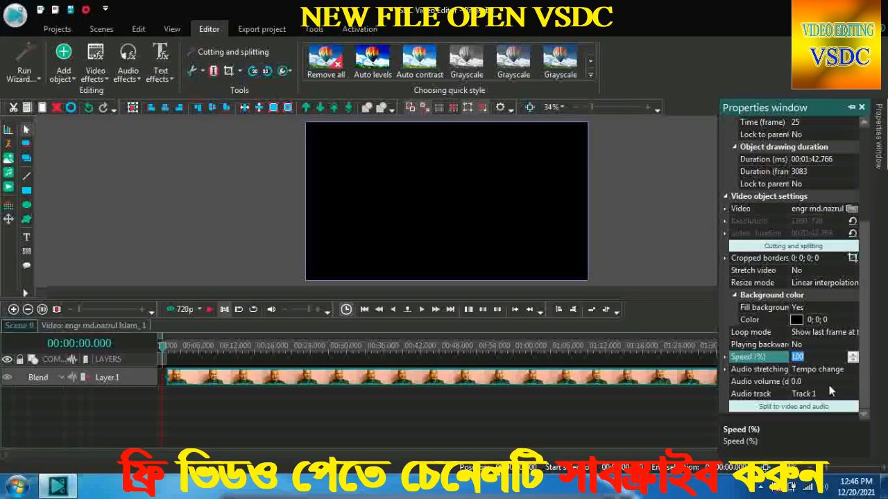
Set the video clip's speed to 200 % and move the clip to the start of the timeline
text(20)
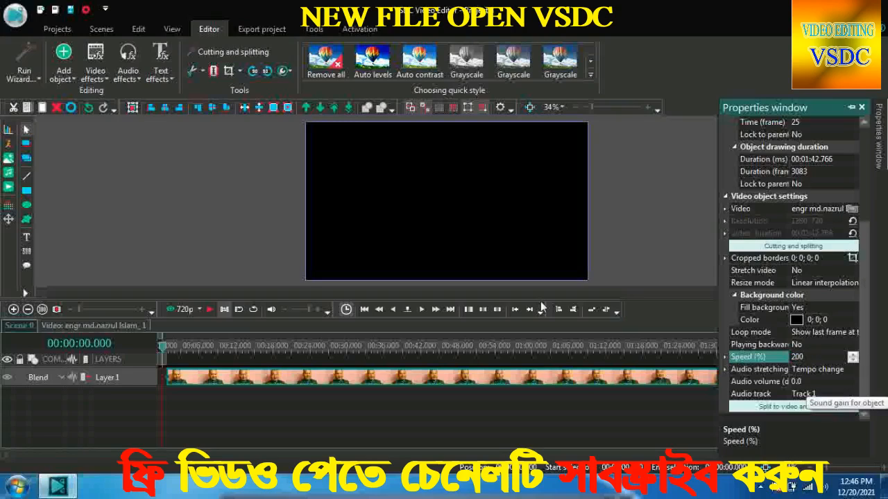
click(430, 260)
drag(226, 385, 200, 386)
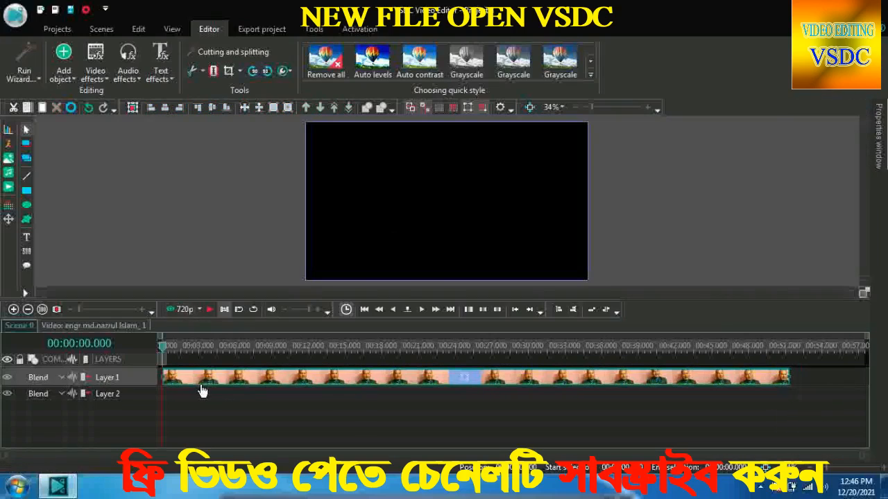
Preview the sped-up video at 720p and close the preview window
click(184, 311)
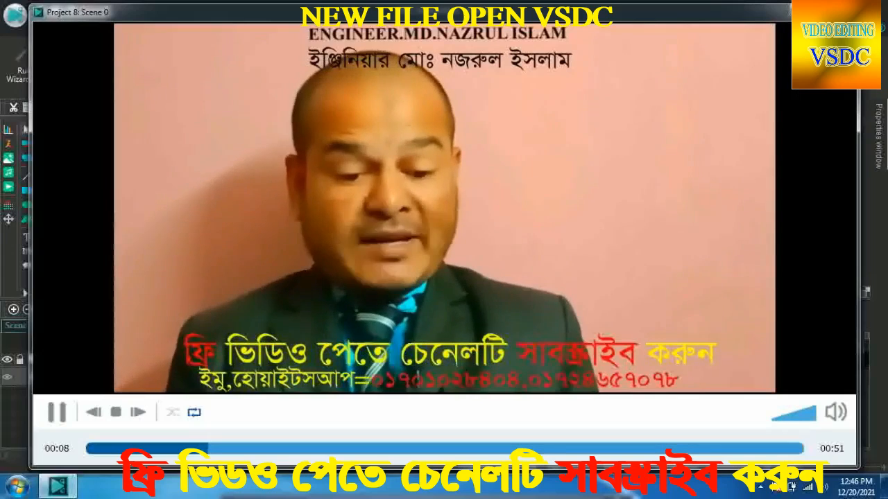
click(841, 10)
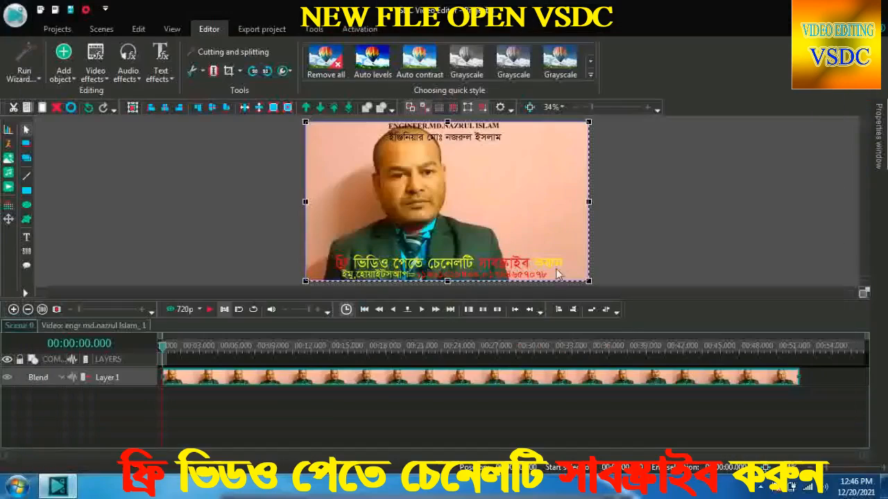
Set the video clip's speed to 50 %, and preview the slowed-down video at 720p
click(876, 161)
click(812, 358)
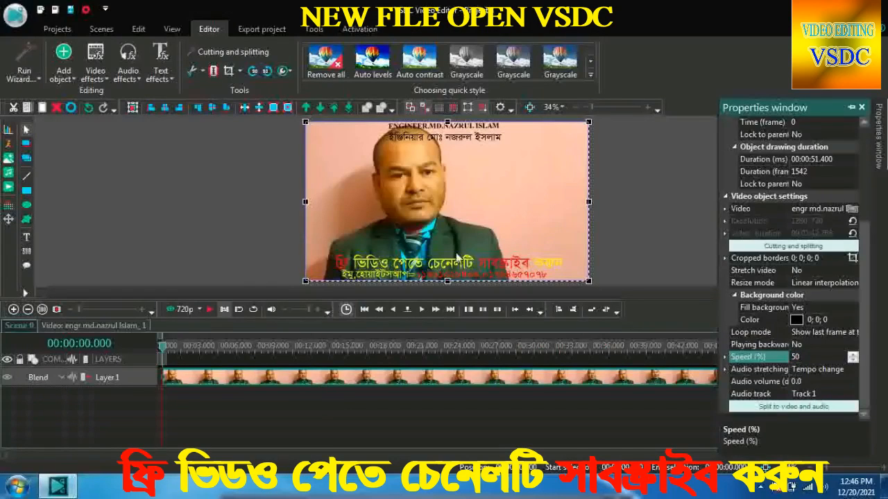
click(182, 309)
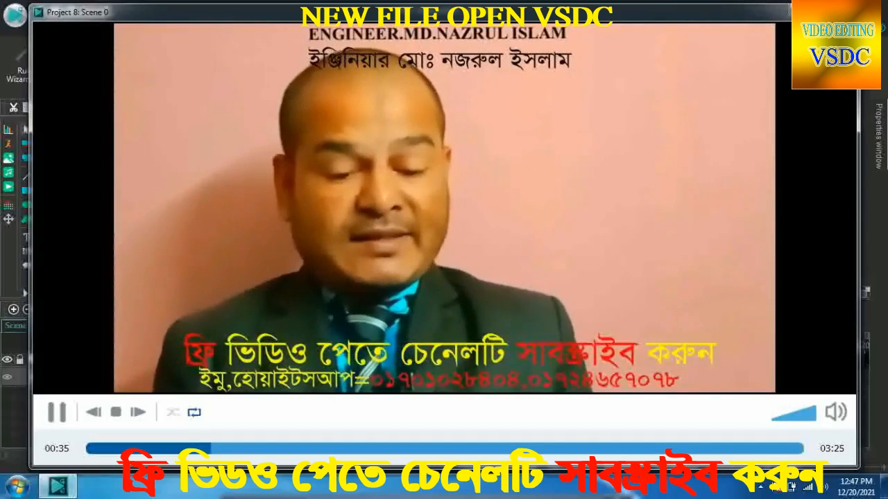
click(840, 10)
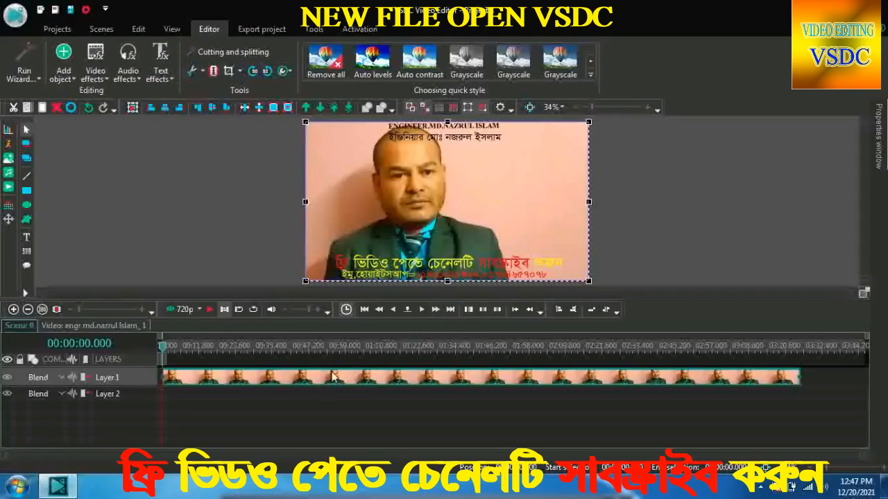
Set the video clip's speed to 100 %, and preview the video at 720p
click(879, 135)
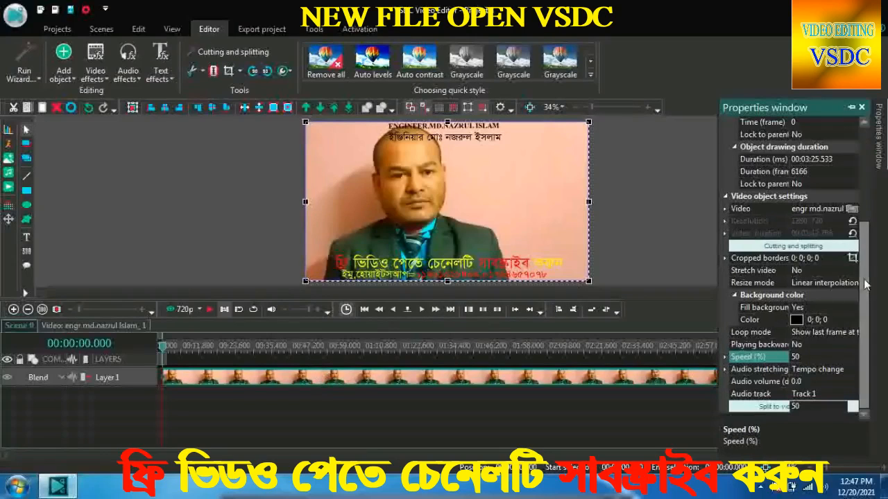
click(805, 356)
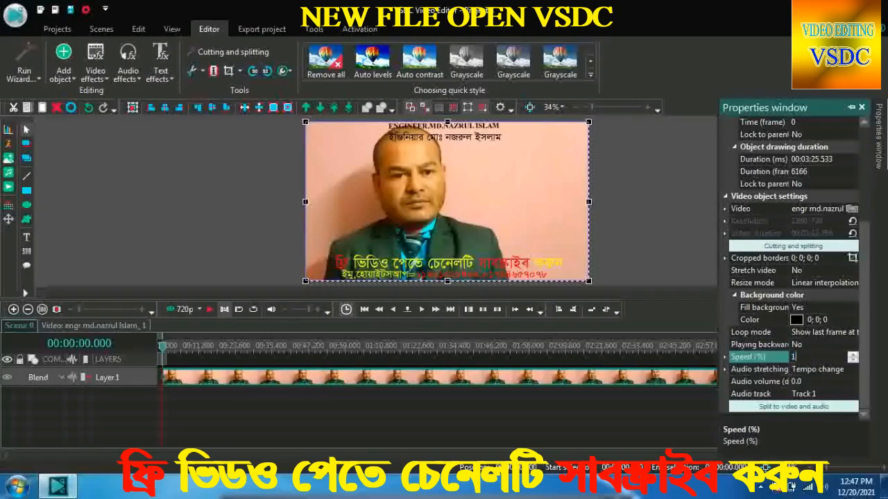
key(Return)
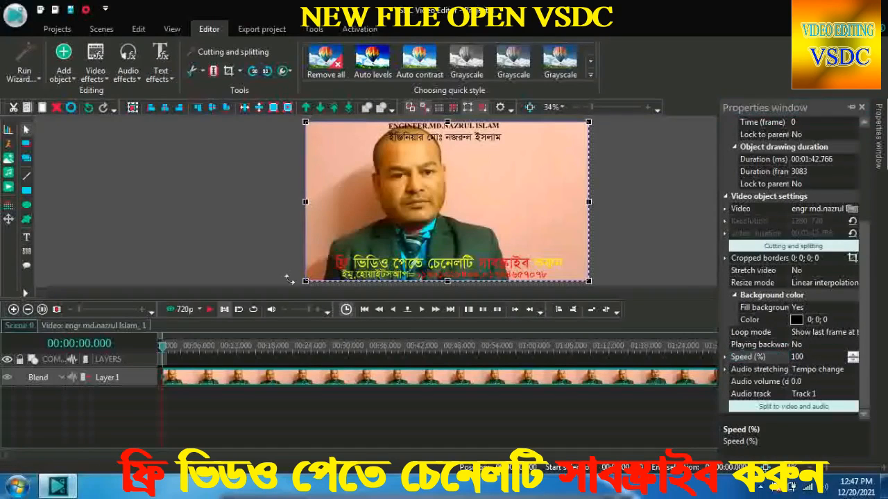
click(170, 310)
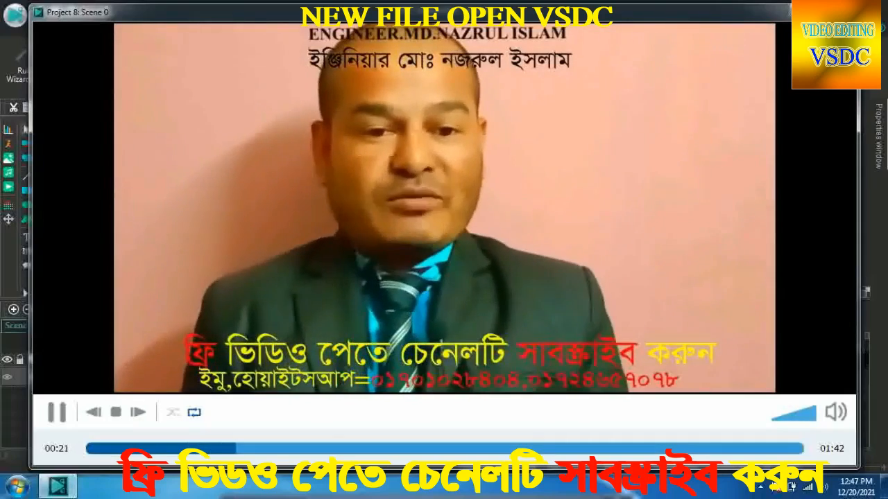
click(841, 10)
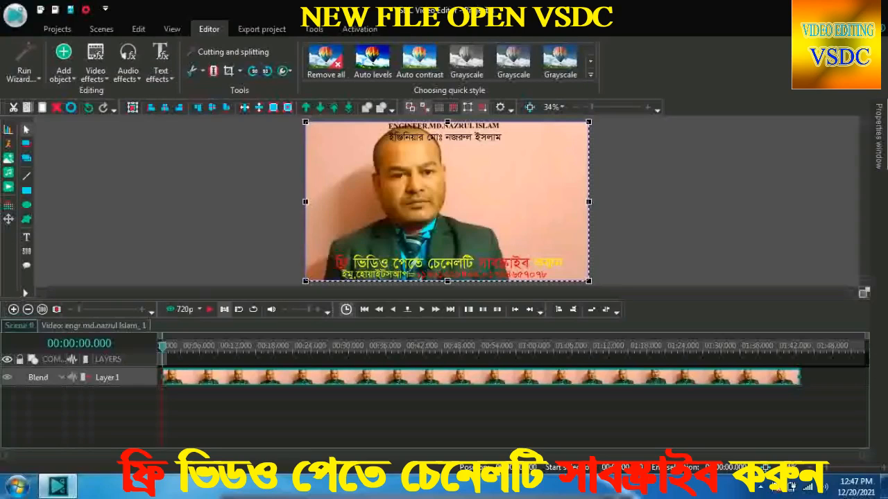
Create a new Import content project containing the engineer's portrait video and apply the wizard's settings
click(59, 30)
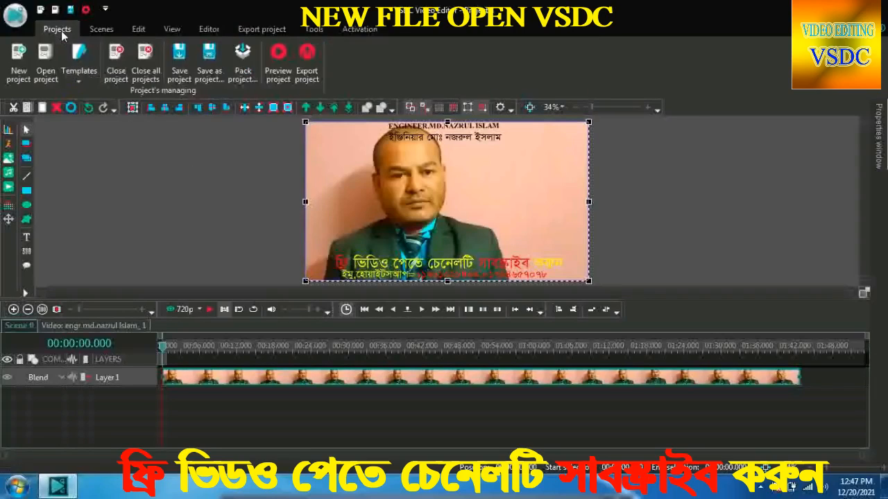
click(26, 75)
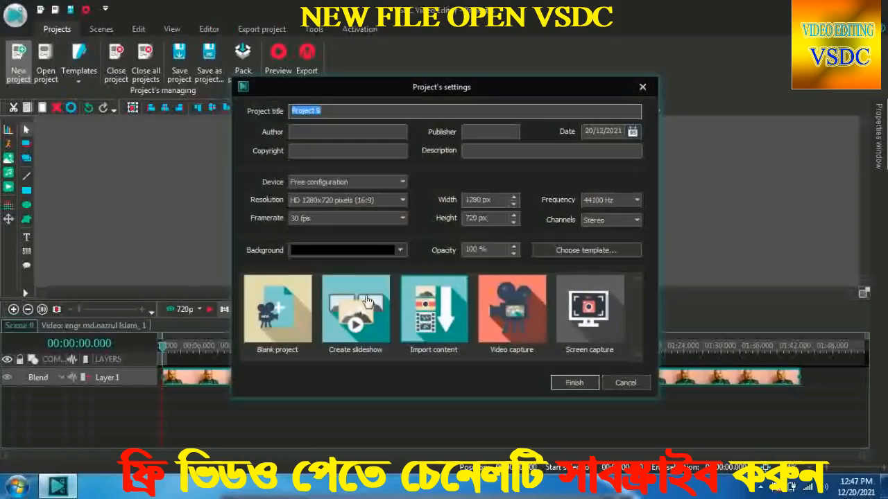
click(417, 309)
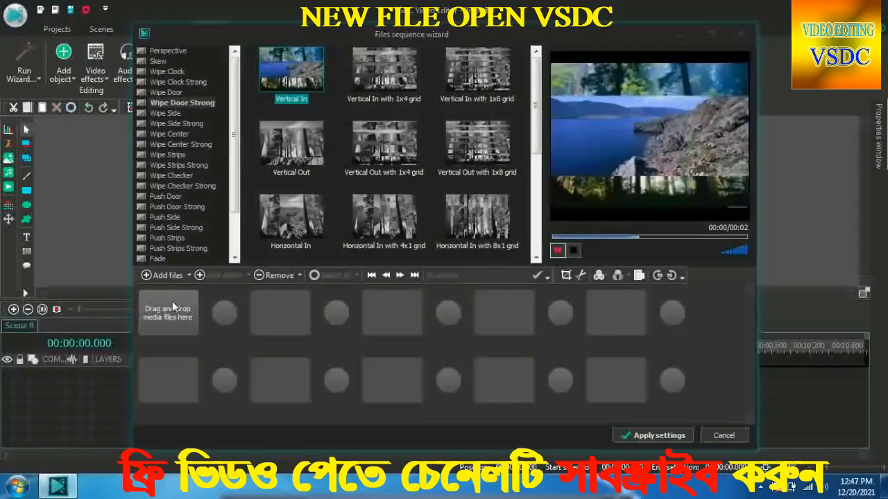
click(174, 305)
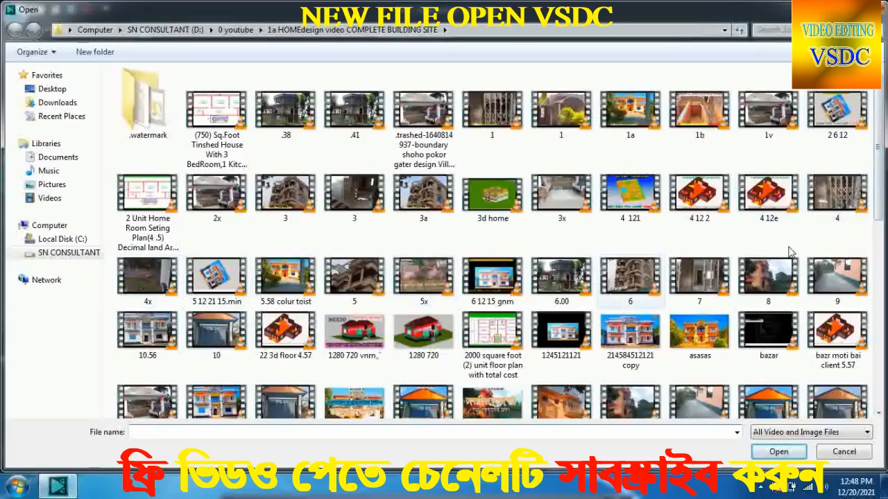
drag(881, 202, 881, 365)
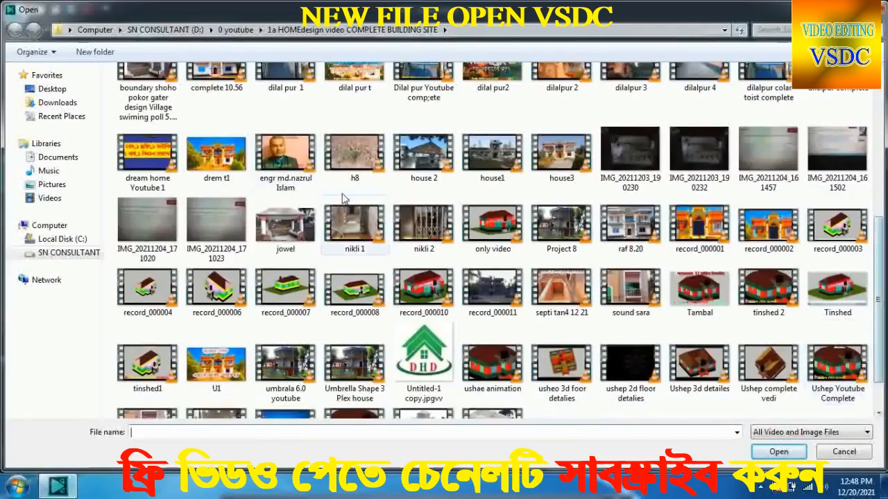
click(293, 163)
click(786, 456)
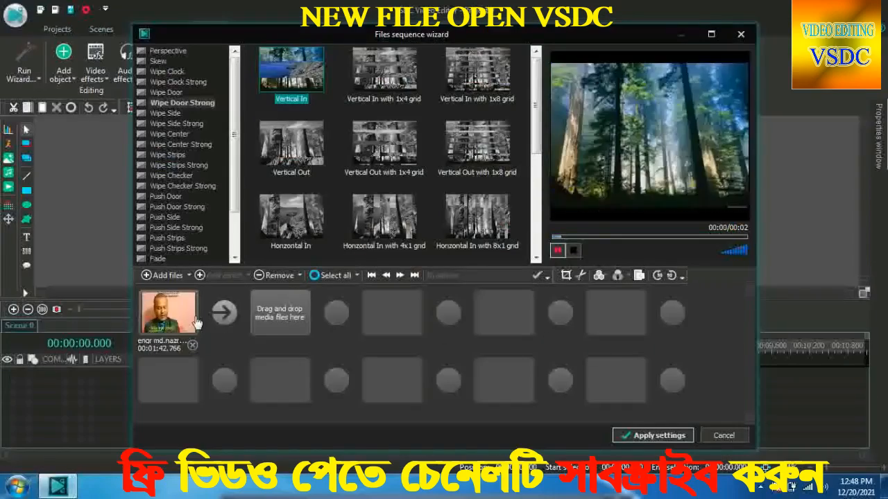
click(623, 436)
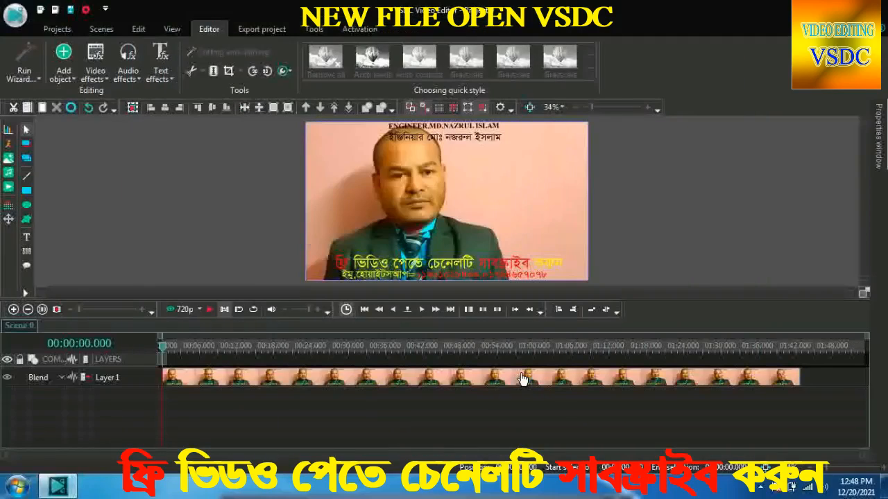
Preview the imported video at 720p and close the preview window
click(168, 309)
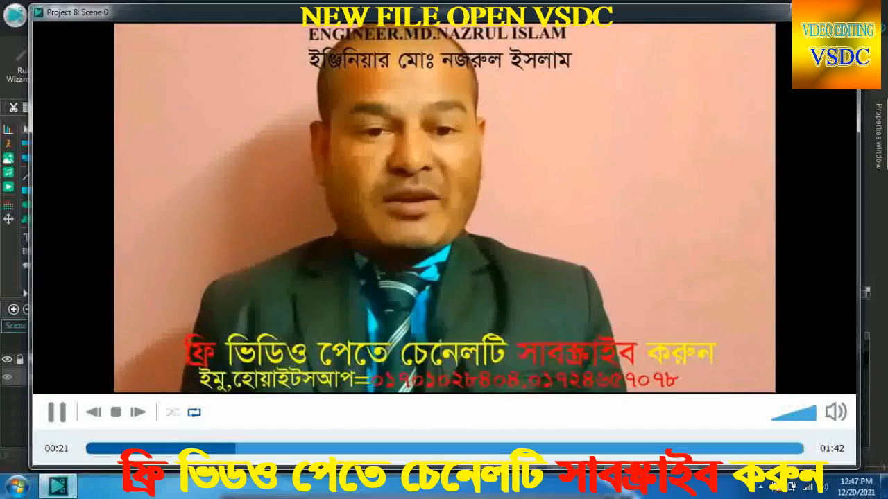
click(841, 10)
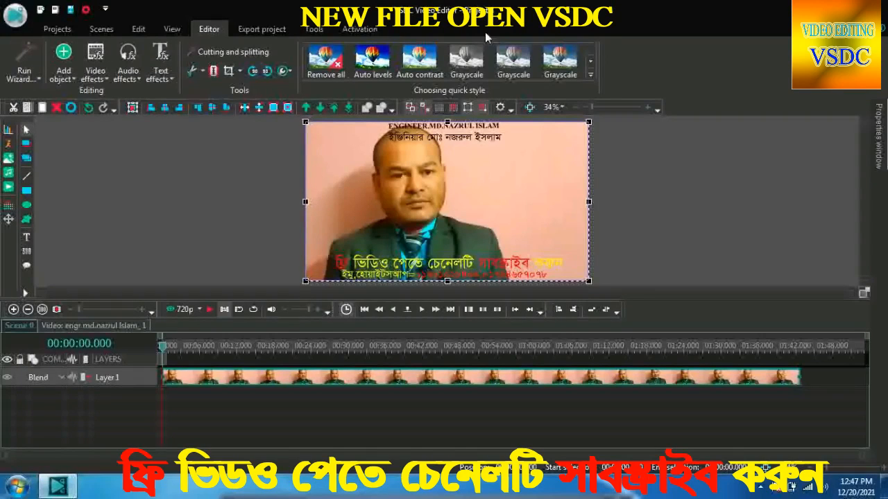
Create a new Create slideshow project containing the engineer's portrait video and apply the wizard's settings
click(57, 29)
click(25, 73)
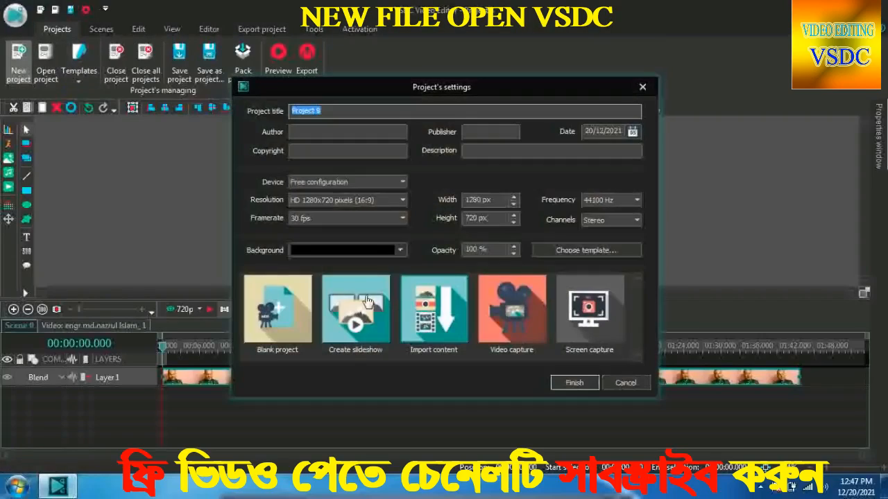
click(375, 305)
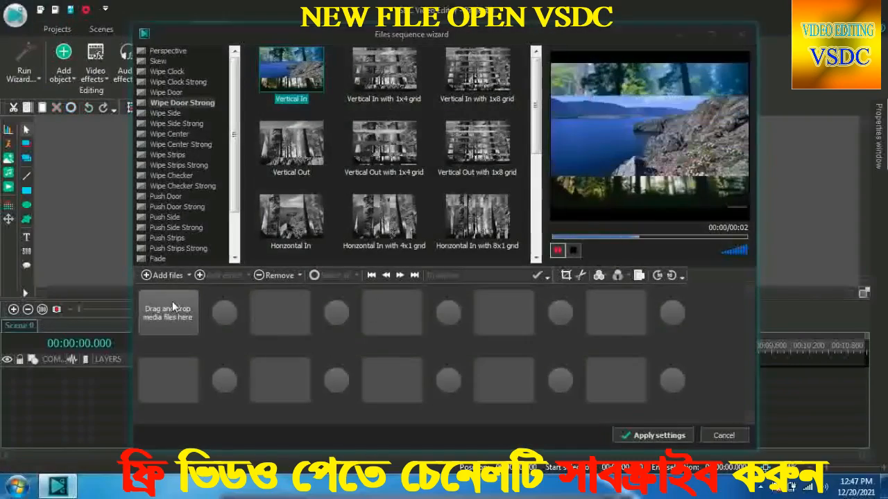
click(172, 301)
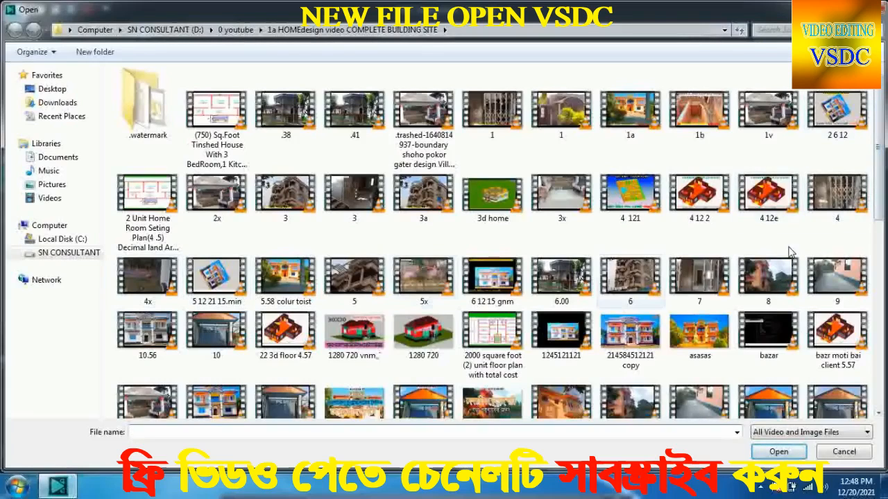
scroll(763, 208, down, 5)
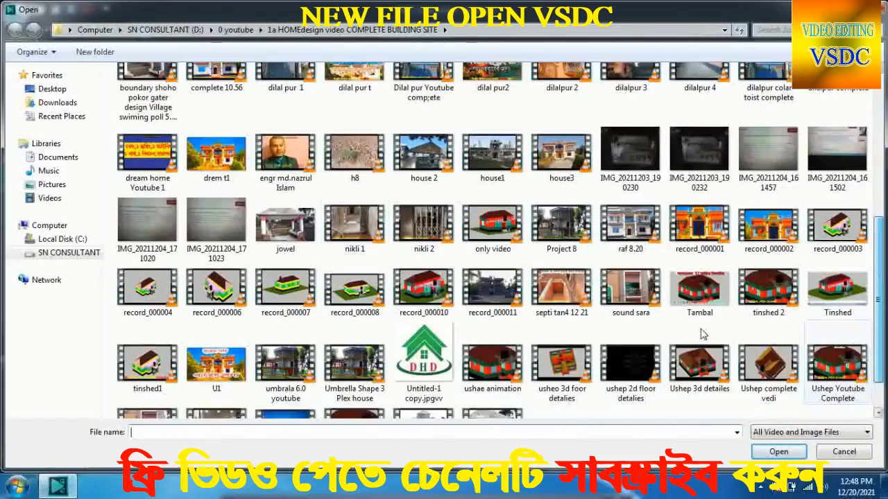
click(286, 160)
click(787, 455)
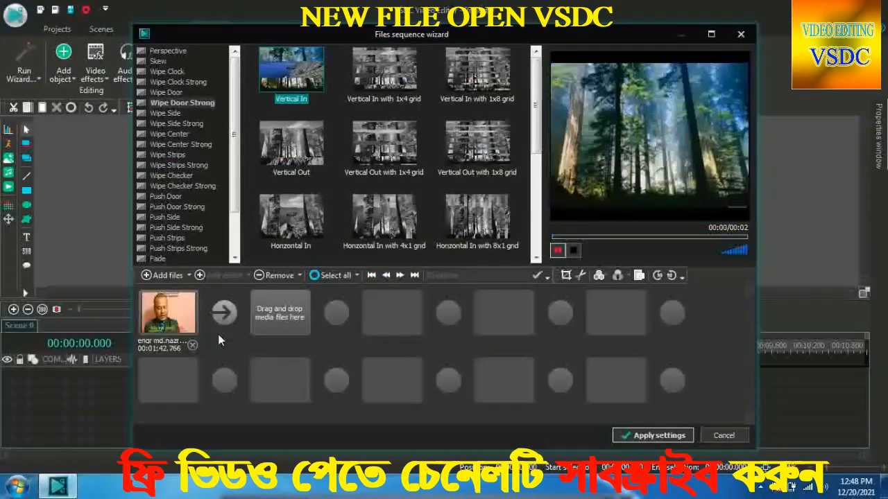
click(638, 435)
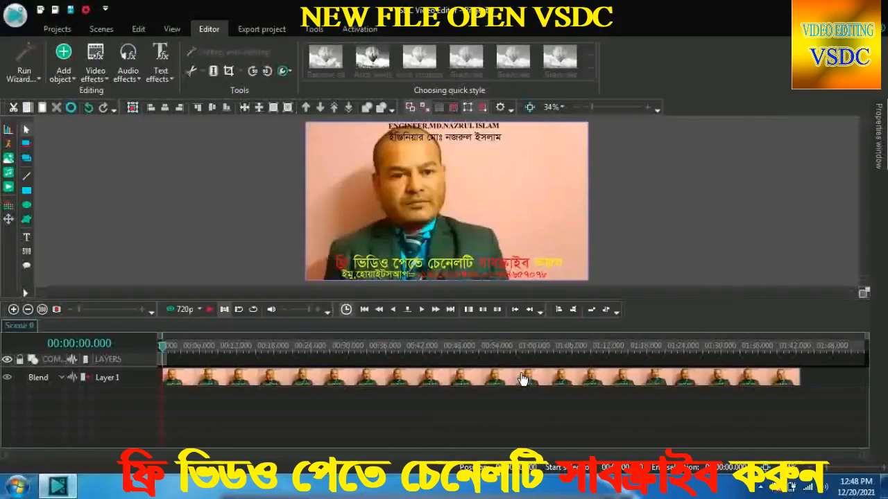
Preview the slideshow project's video at 720p and close the preview window
click(178, 310)
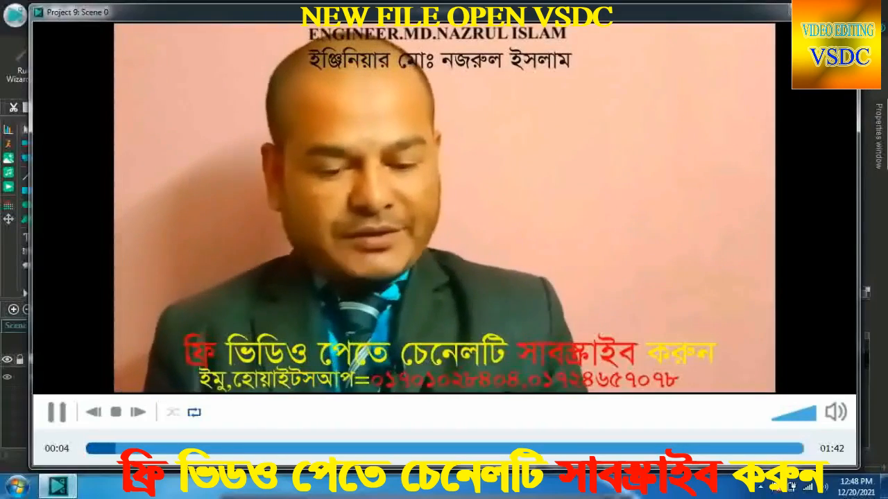
key(Escape)
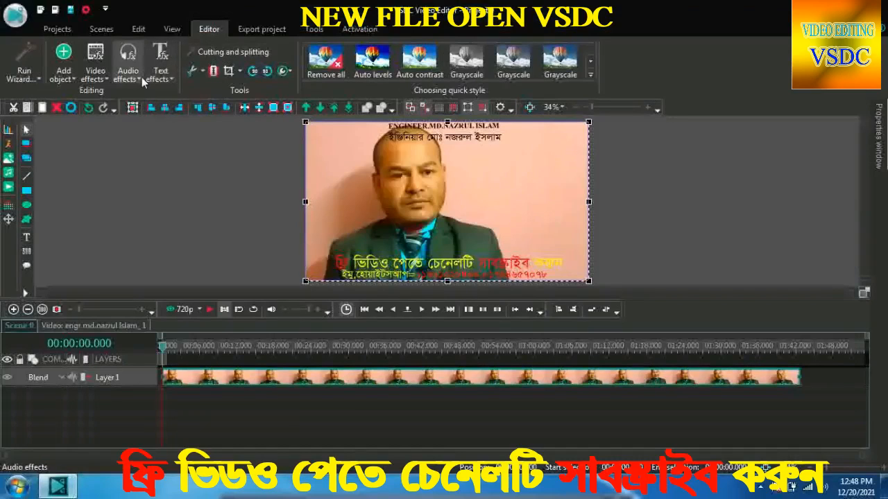
click(107, 78)
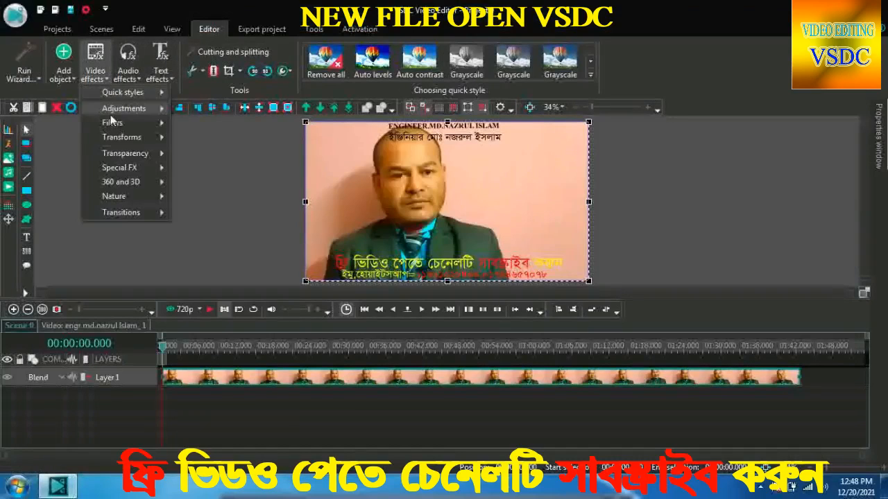
click(395, 188)
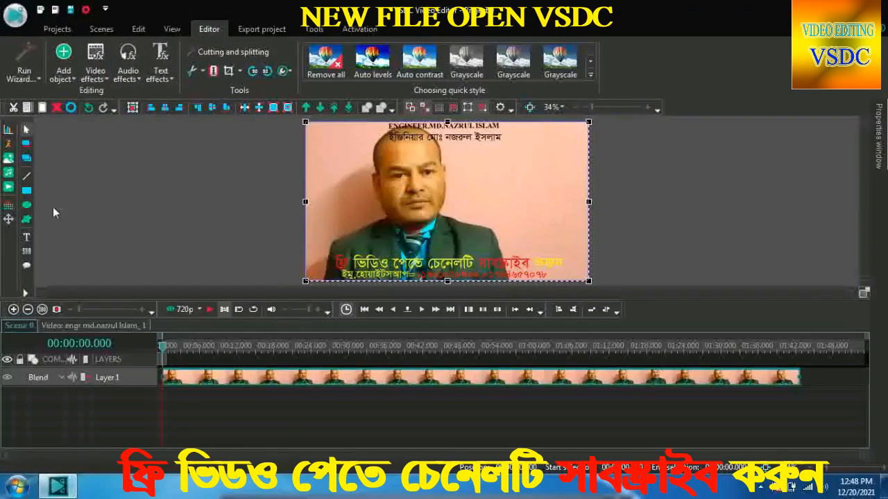
Add a text object from the cursor position, draw its box across the middle of the frame and set its font to SutonnyMJ
click(87, 239)
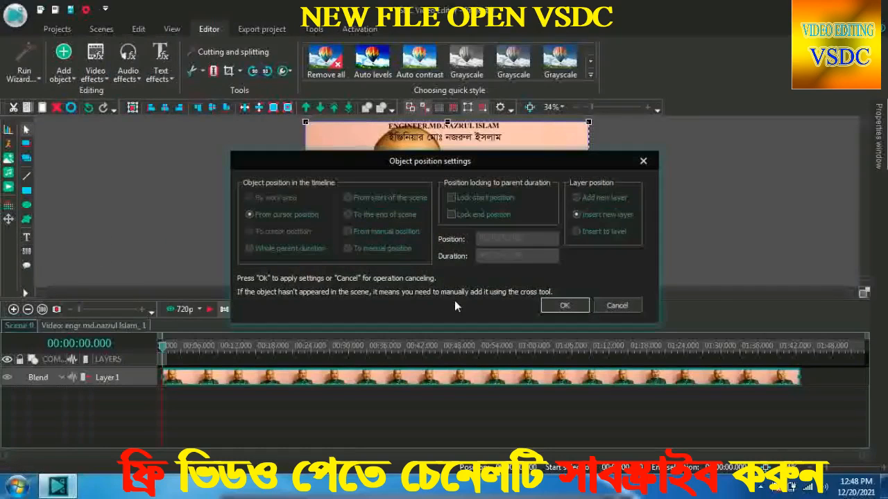
click(561, 309)
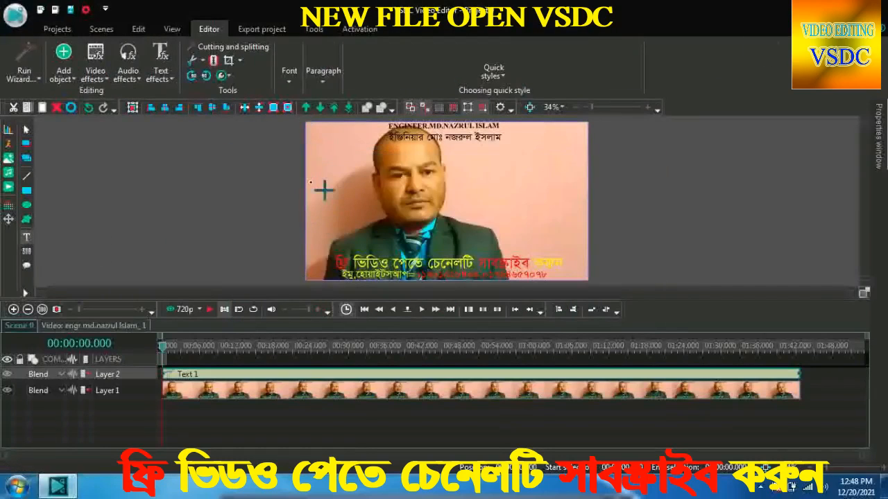
drag(310, 183, 504, 222)
drag(579, 223, 581, 217)
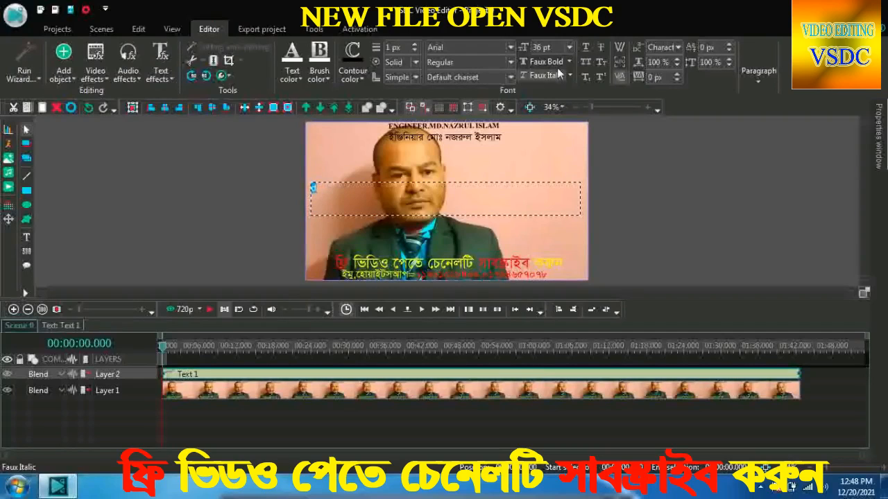
click(512, 45)
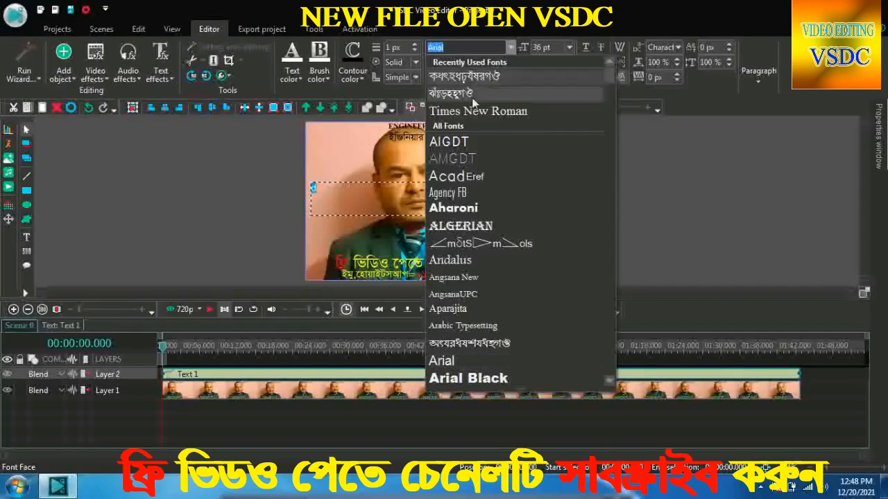
click(472, 92)
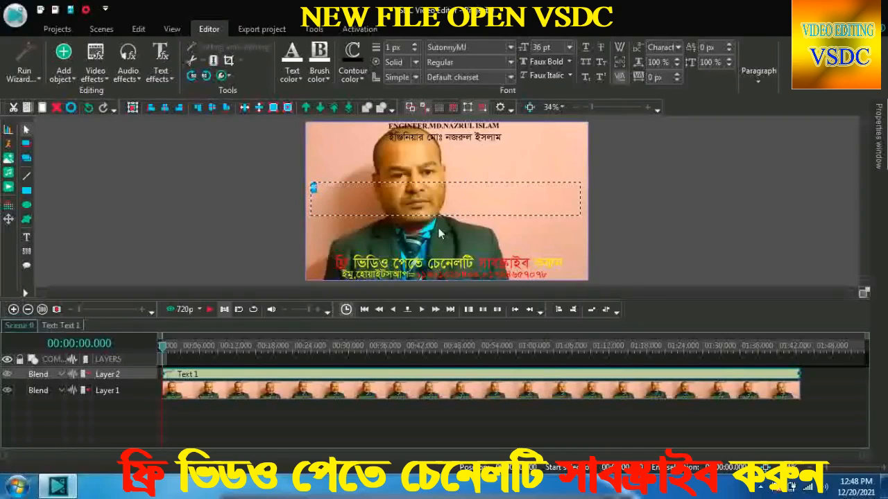
Replace the placeholder character in the text box with "ভিডিও ভাল লাগলে চেনেলটি সাবস্ক্রাইব"
key(BackSpace)
click(312, 195)
key(BackSpace)
double_click(315, 188)
click(327, 192)
drag(312, 191, 338, 188)
key(BackSpace)
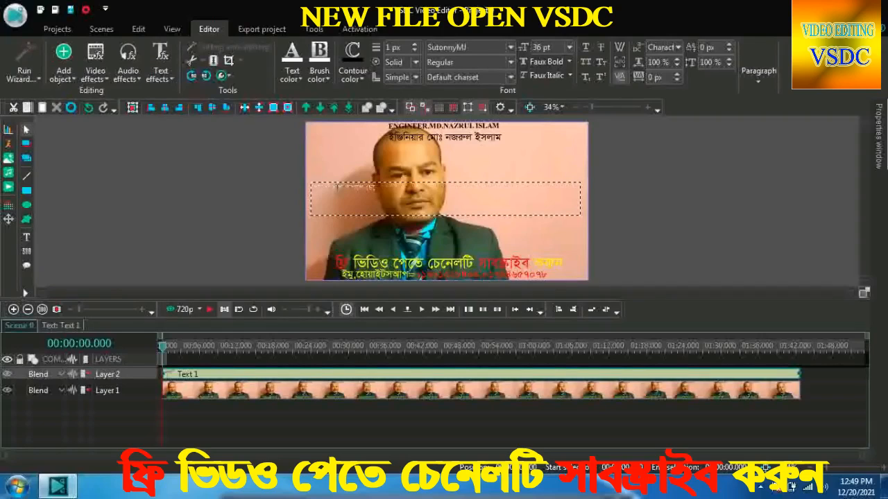
text(লটি স)
text(াবস্ক্রাইব)
Set the whole caption's font size to 72 pt
drag(444, 203, 291, 200)
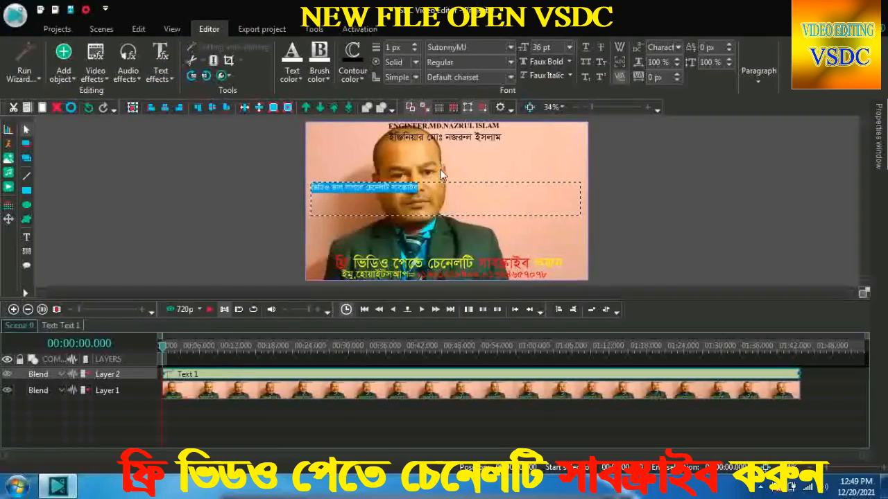
click(568, 46)
click(573, 229)
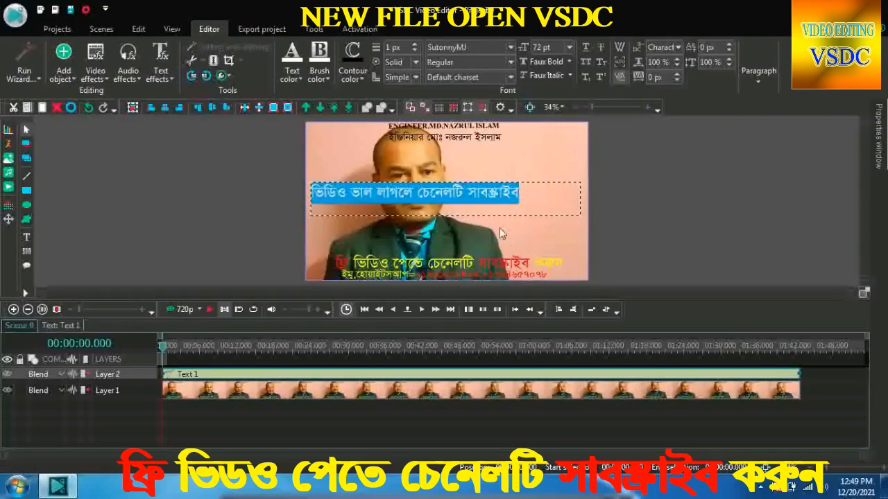
click(502, 233)
Set the whole caption's text color to standard red
double_click(426, 201)
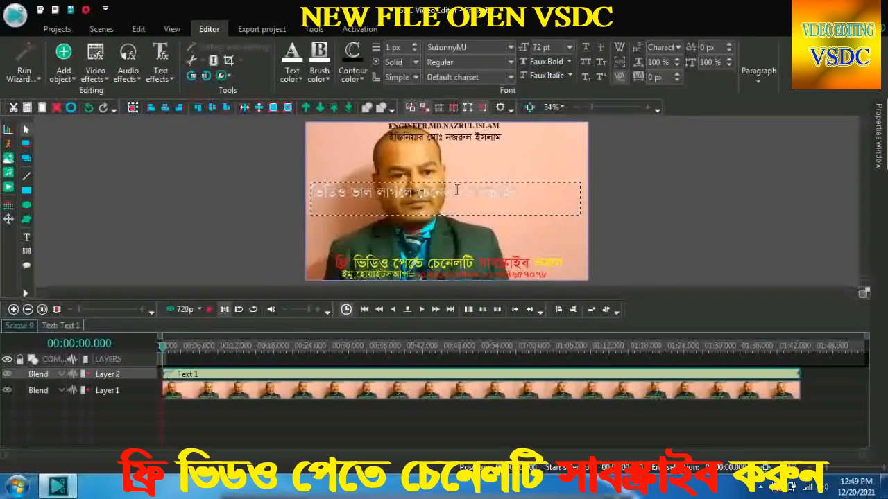
drag(530, 195, 283, 193)
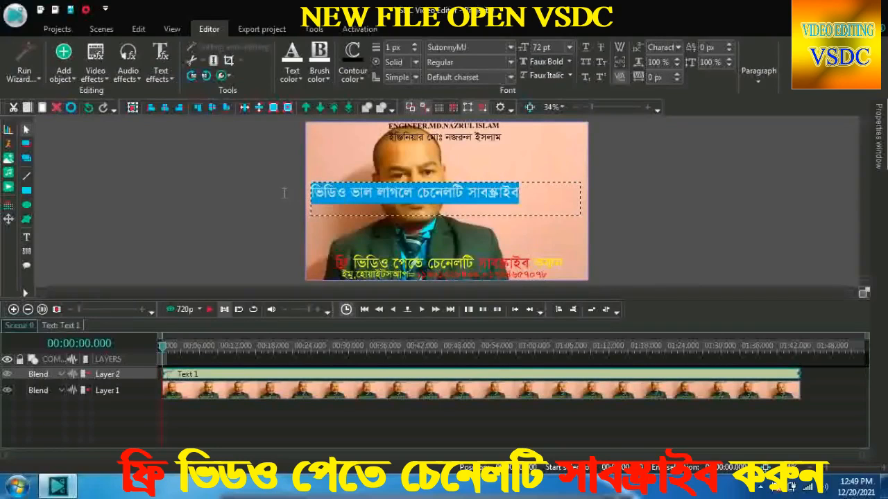
click(292, 73)
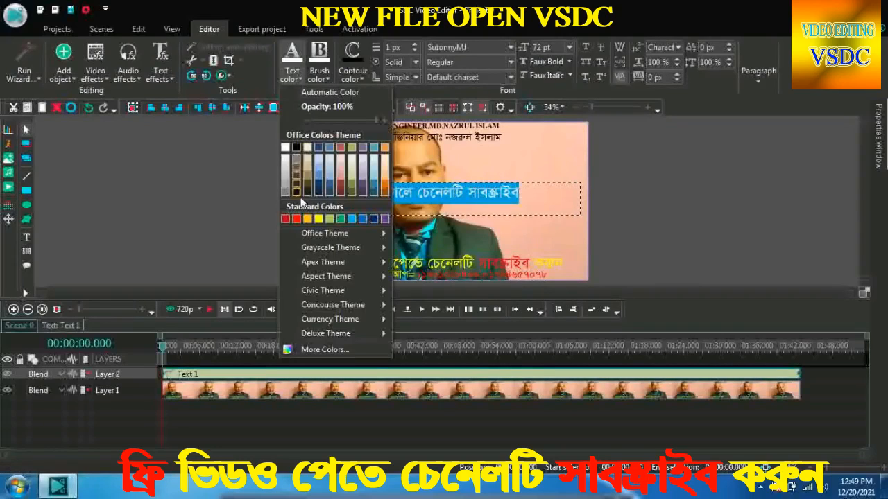
click(295, 219)
click(453, 221)
Append "করুন" to the caption and reposition its text box across the middle of the frame
click(389, 191)
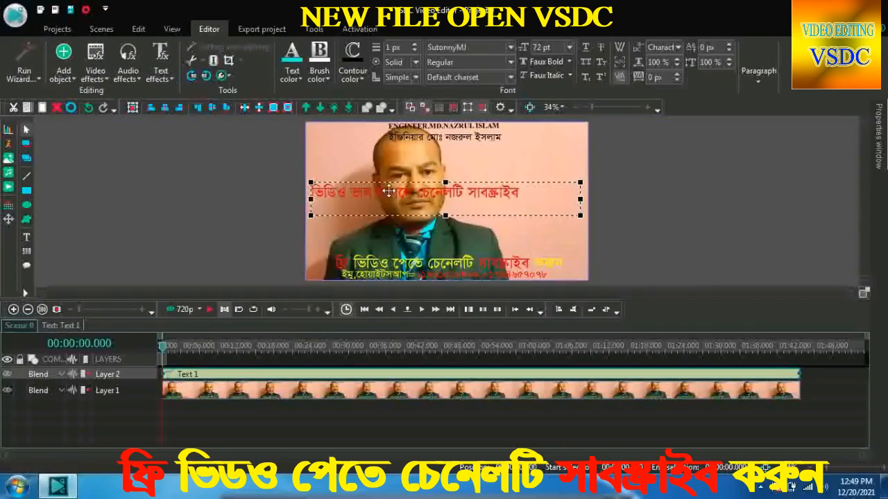
drag(389, 192, 427, 189)
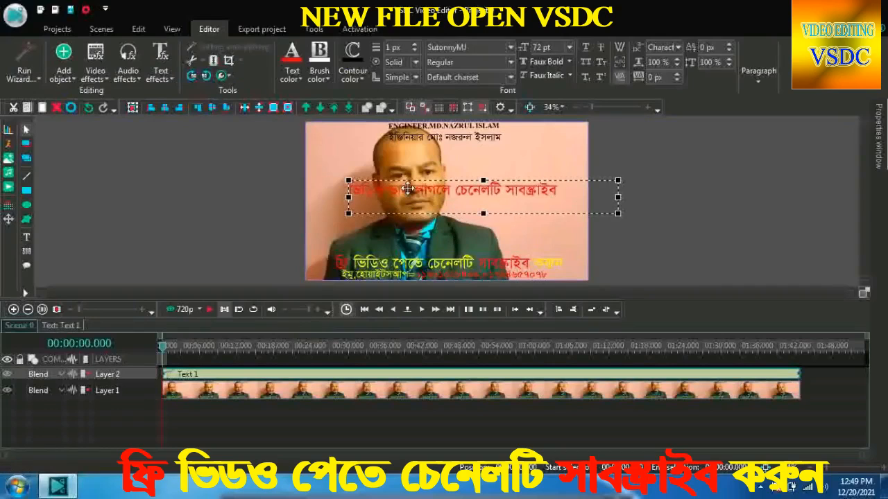
double_click(537, 195)
text(ক)
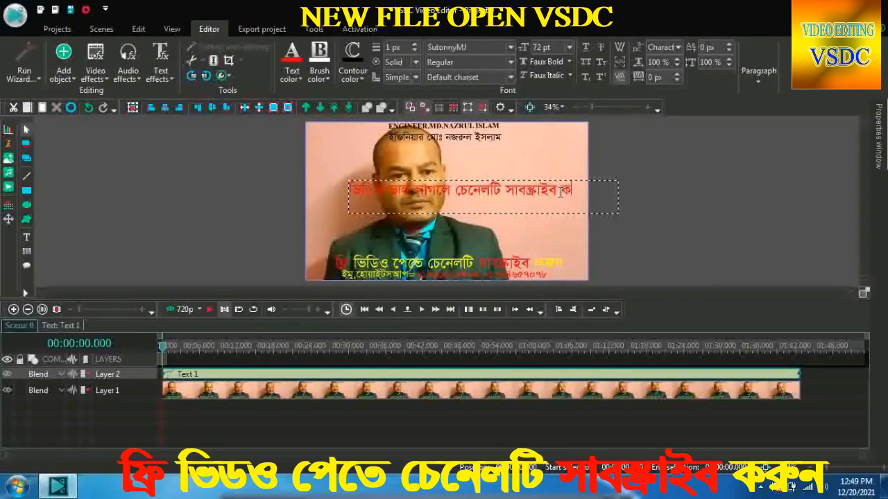
text(রুন)
click(520, 207)
drag(532, 193, 508, 192)
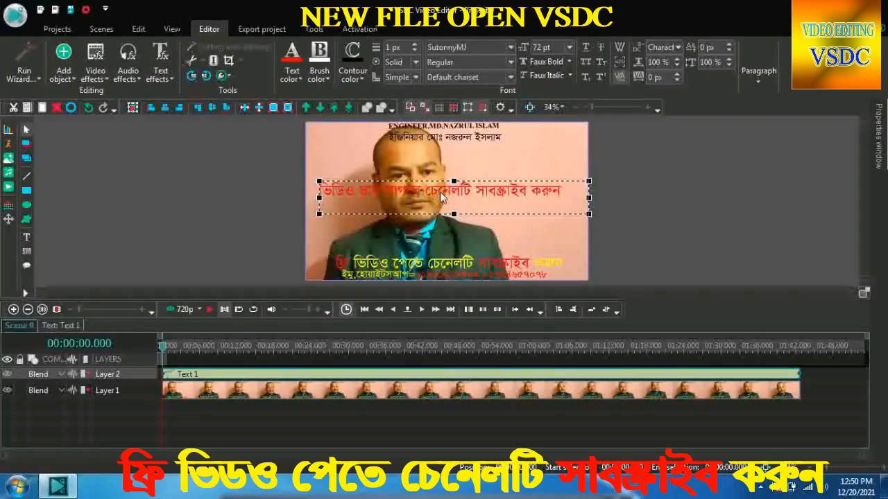
Set the whole caption's font size to 24 pt
double_click(443, 197)
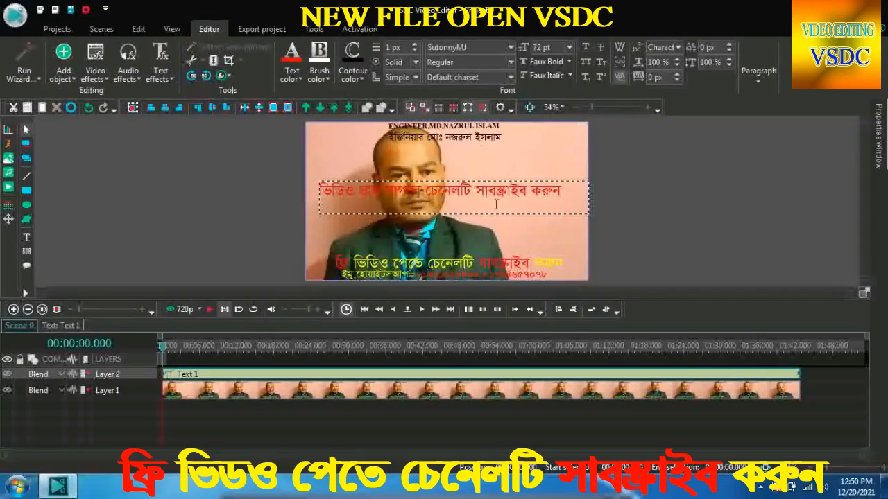
drag(580, 201, 306, 199)
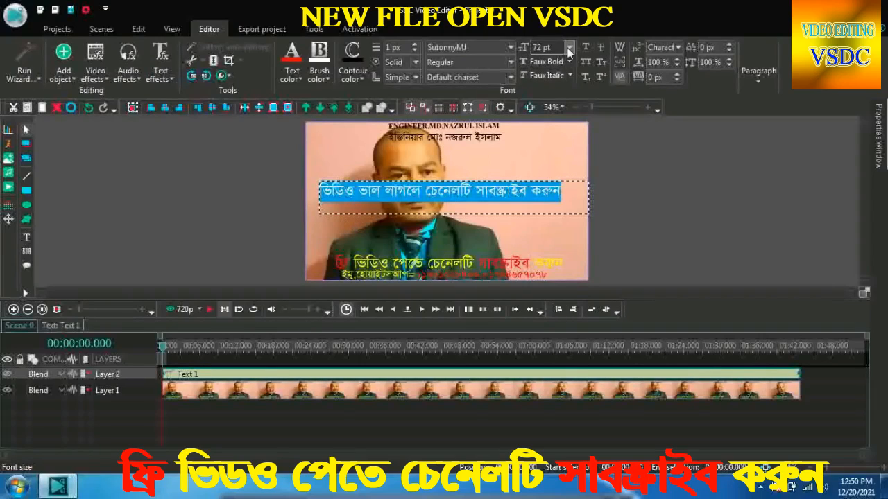
click(536, 53)
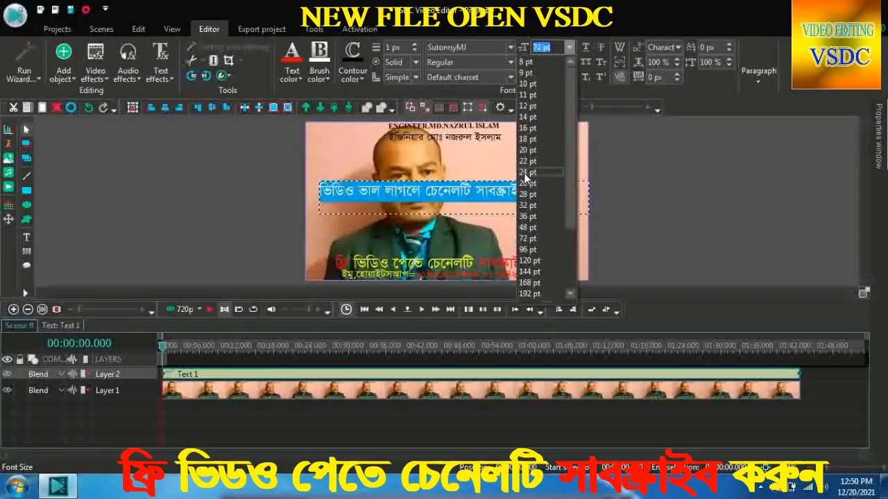
click(528, 172)
Return the caption's font size to 72 pt
drag(431, 185, 284, 185)
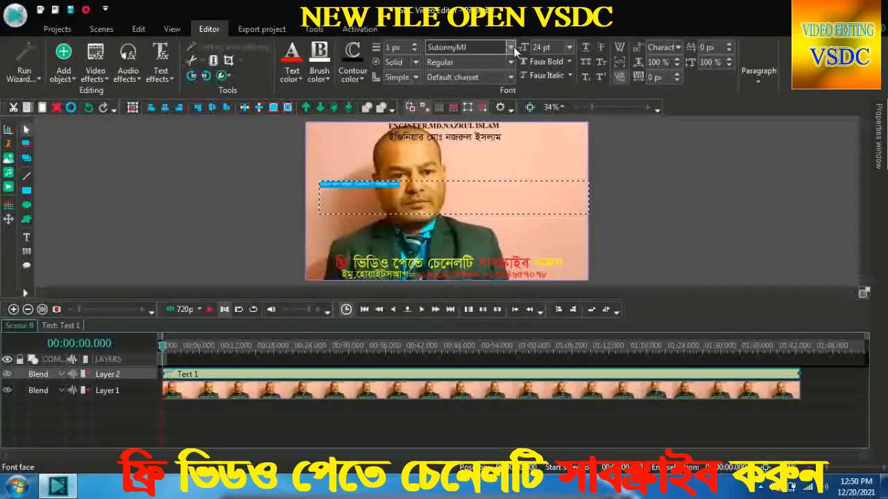
click(570, 48)
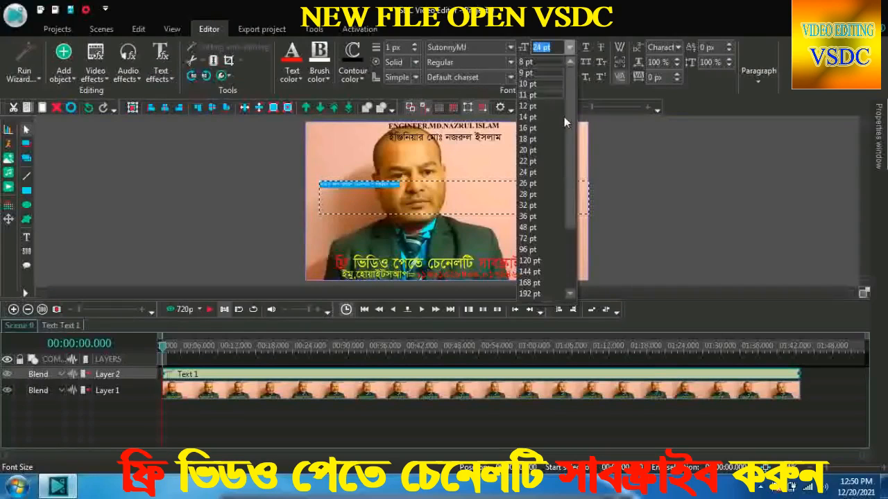
click(527, 238)
click(510, 224)
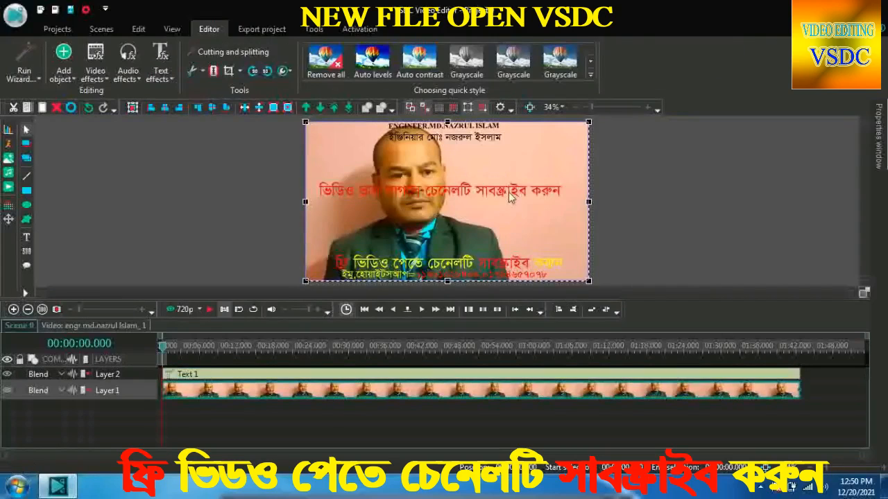
Set the whole caption's text color to standard orange
double_click(511, 195)
drag(564, 192, 319, 191)
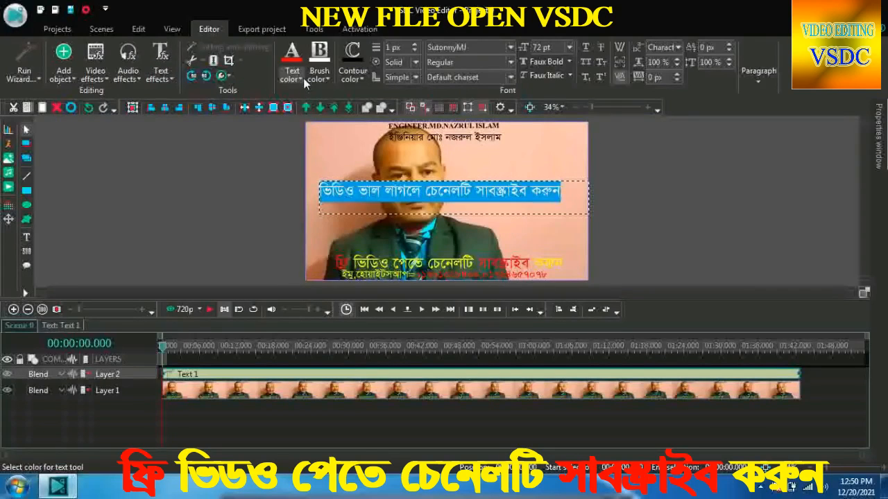
click(304, 79)
click(308, 219)
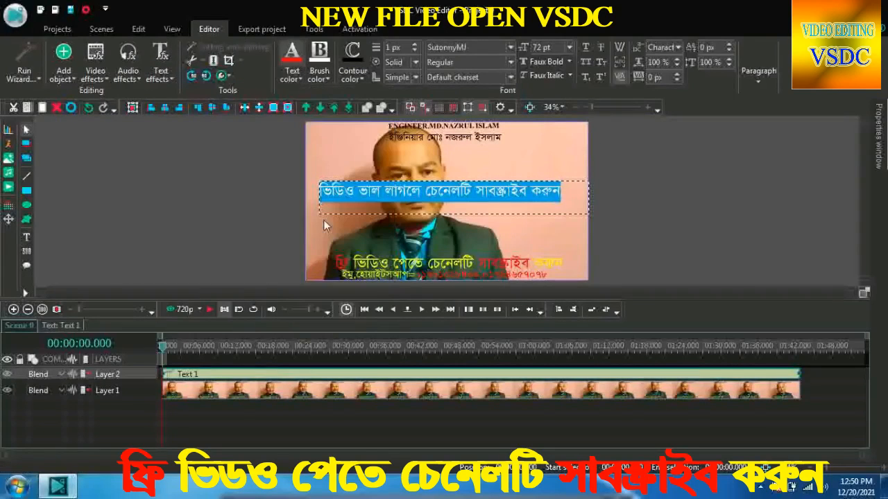
click(459, 230)
Set the whole caption's brush color to off-white and preview the captioned video at 720p
click(452, 196)
double_click(452, 196)
drag(561, 191, 319, 191)
click(329, 82)
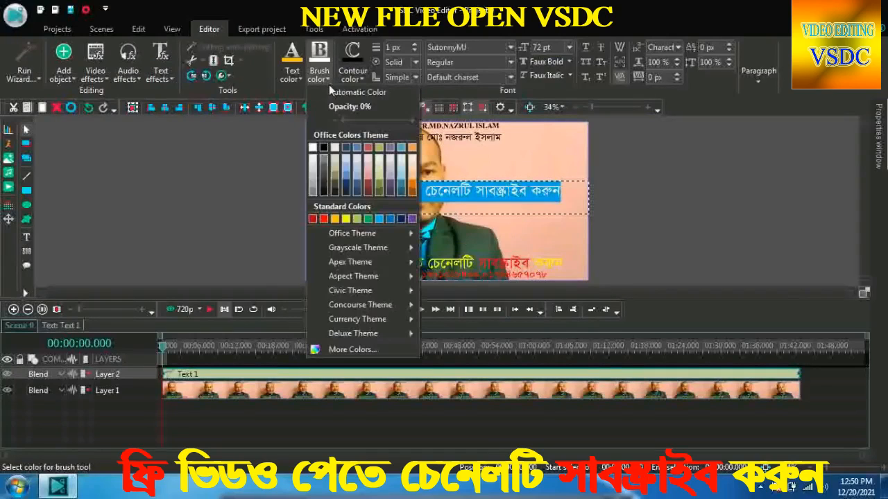
click(322, 140)
click(426, 241)
click(443, 194)
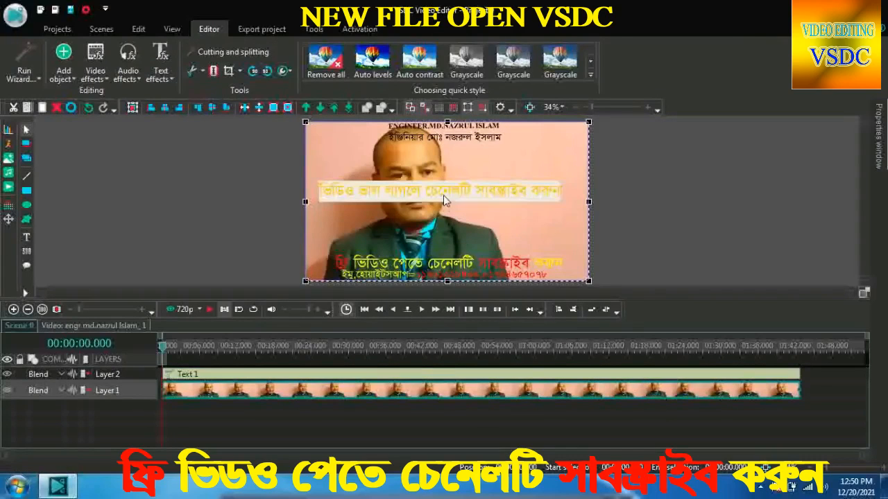
click(177, 309)
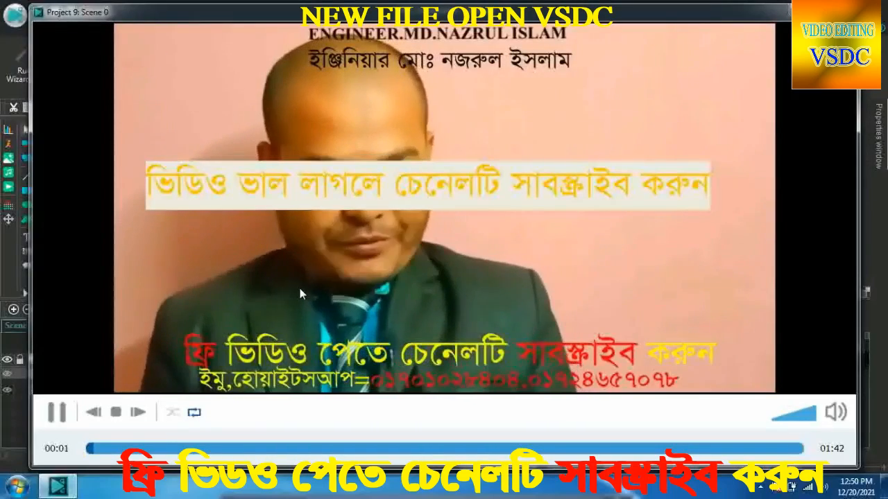